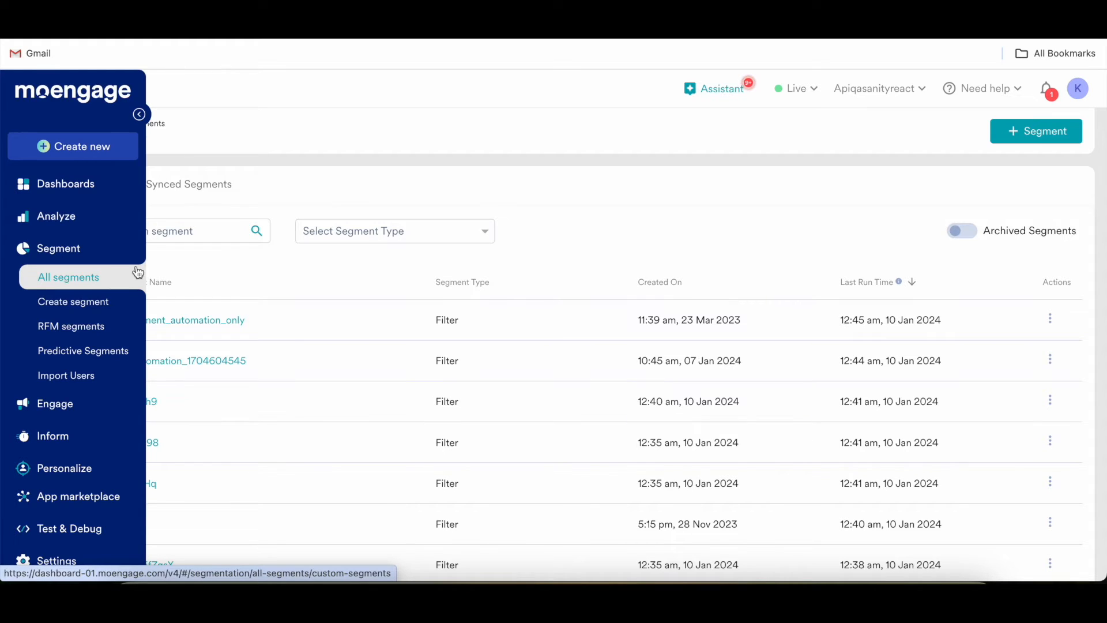
# - Start a new segment, choosing the File segment type, and focus its custom name field
pyautogui.click(1026, 138)
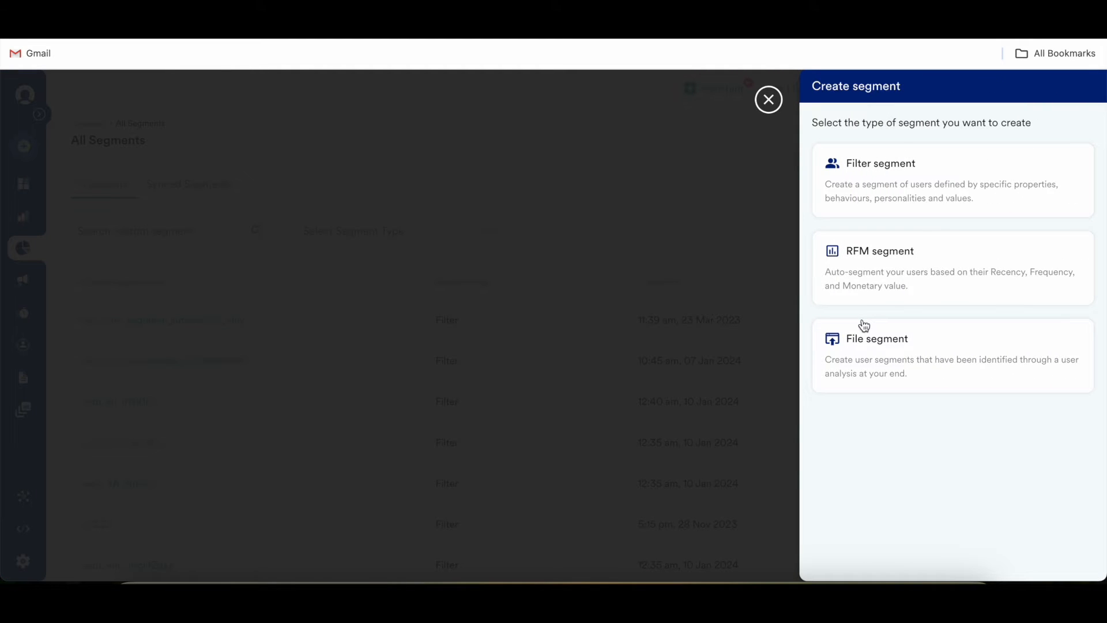
pyautogui.click(882, 357)
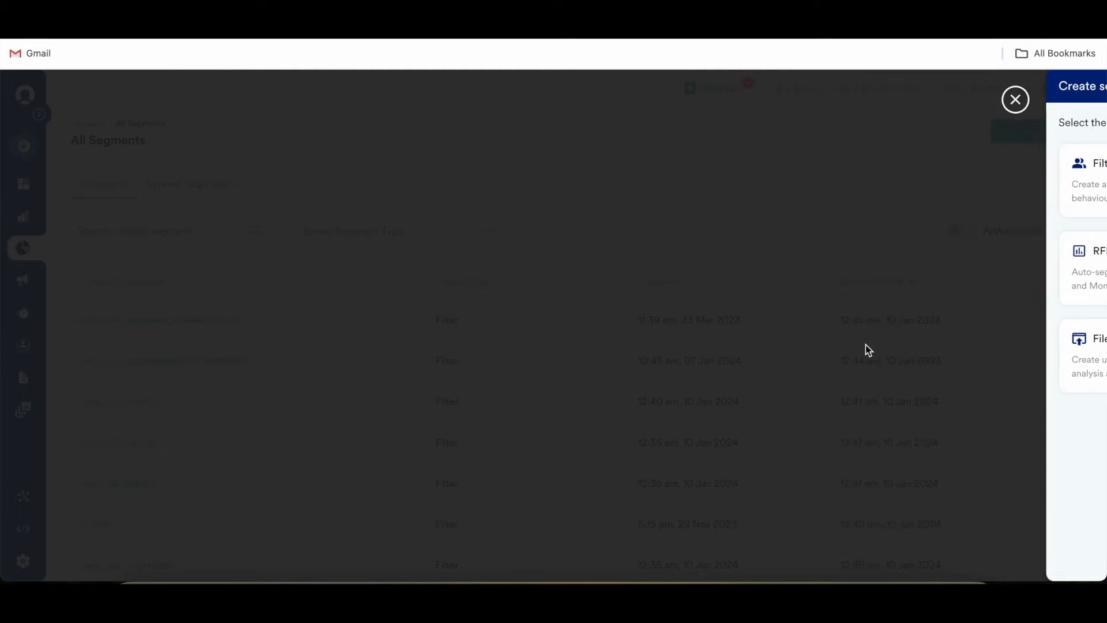
pyautogui.click(381, 194)
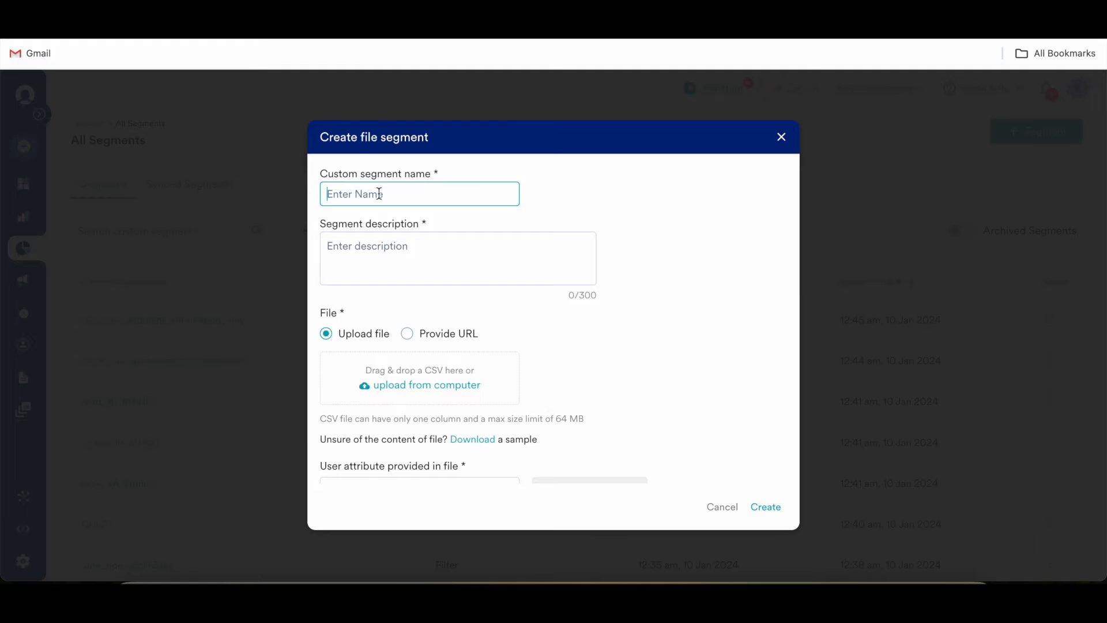
pyautogui.write('d')
# - Enter 'Test Jan' as the segment name and 'Test Jan' as its description
pyautogui.press('BackSpace')
pyautogui.write('Test')
pyautogui.write(' Jan')
pyautogui.click(381, 246)
pyautogui.write('T')
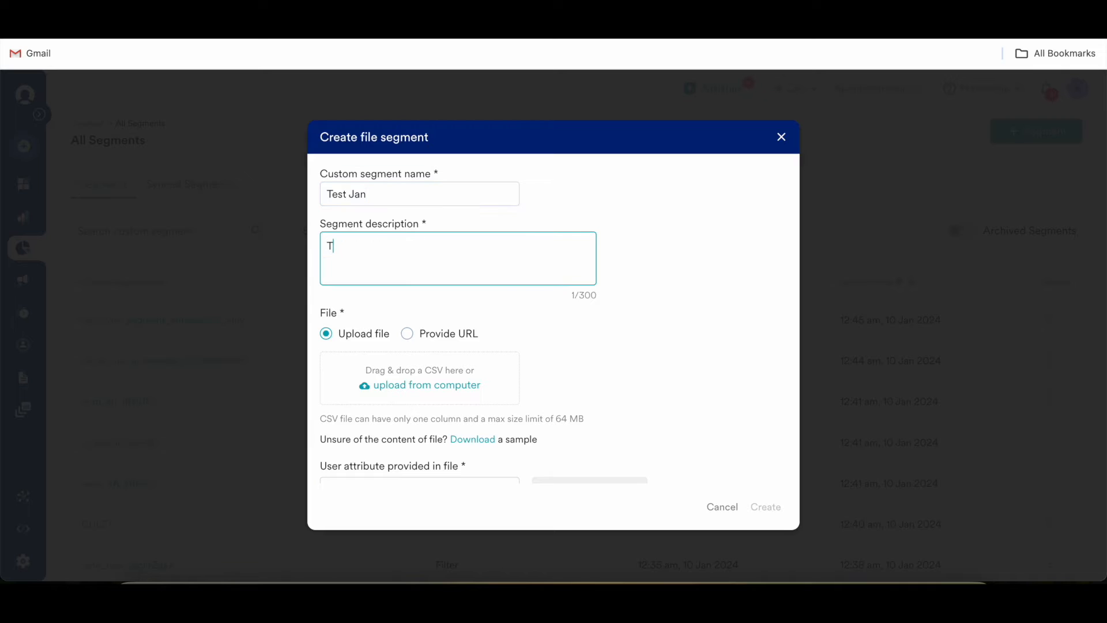
pyautogui.write('est Jan')
pyautogui.scroll(-1, 412, 311)
pyautogui.scroll(-1, 337, 272)
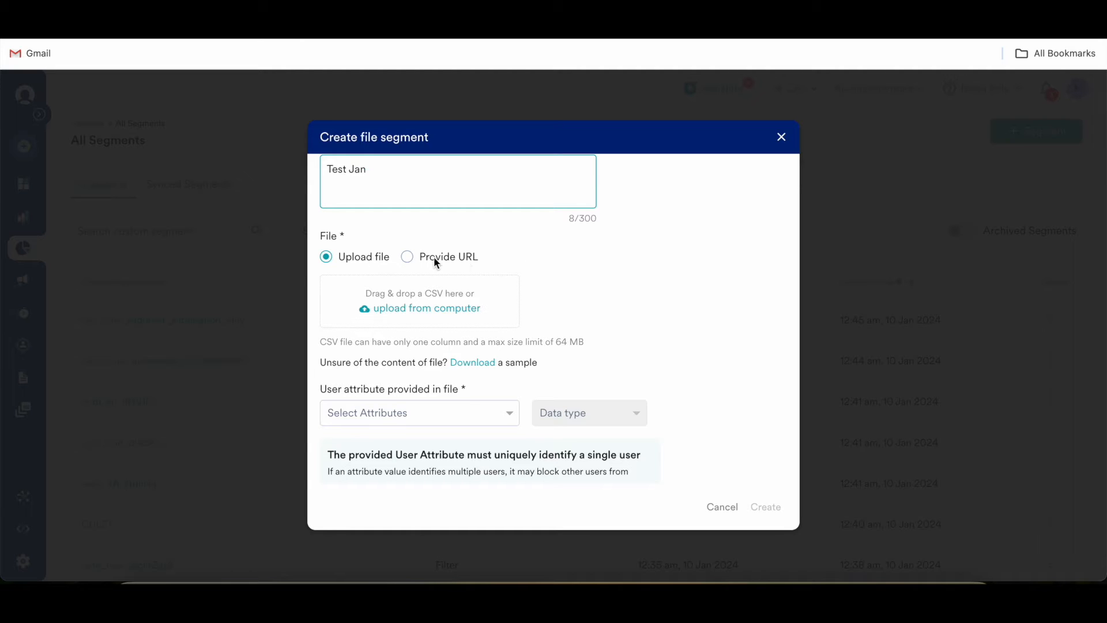
pyautogui.click(414, 313)
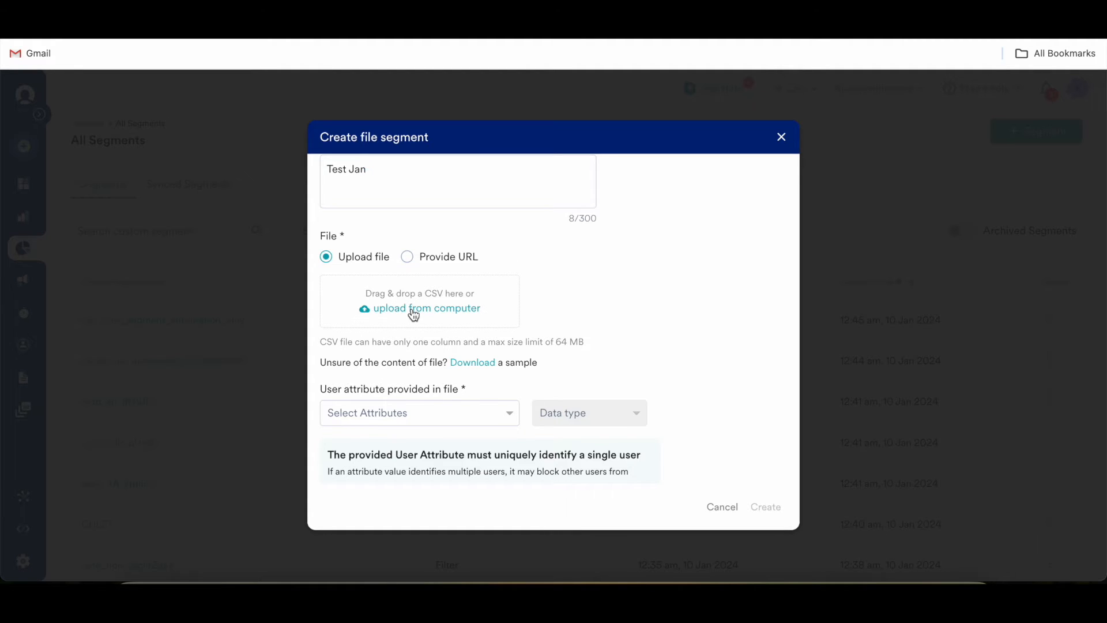
# - Upload Sample_GAIDs.csv from Downloads as the segment's user list
pyautogui.click(427, 309)
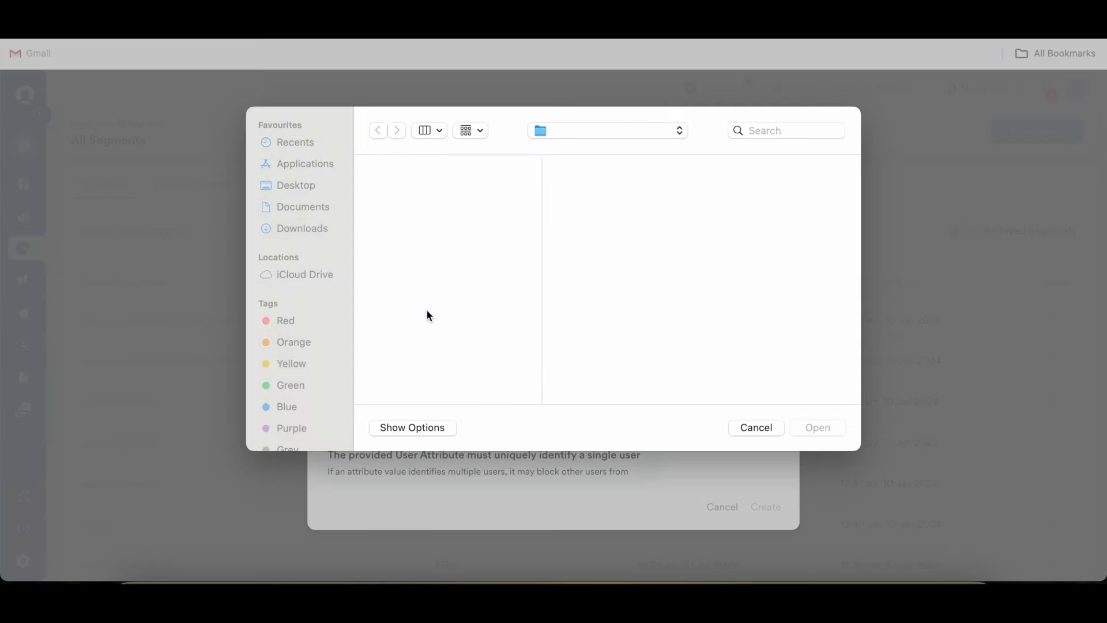
pyautogui.scroll(-3, 426, 316)
pyautogui.scroll(-5, 426, 315)
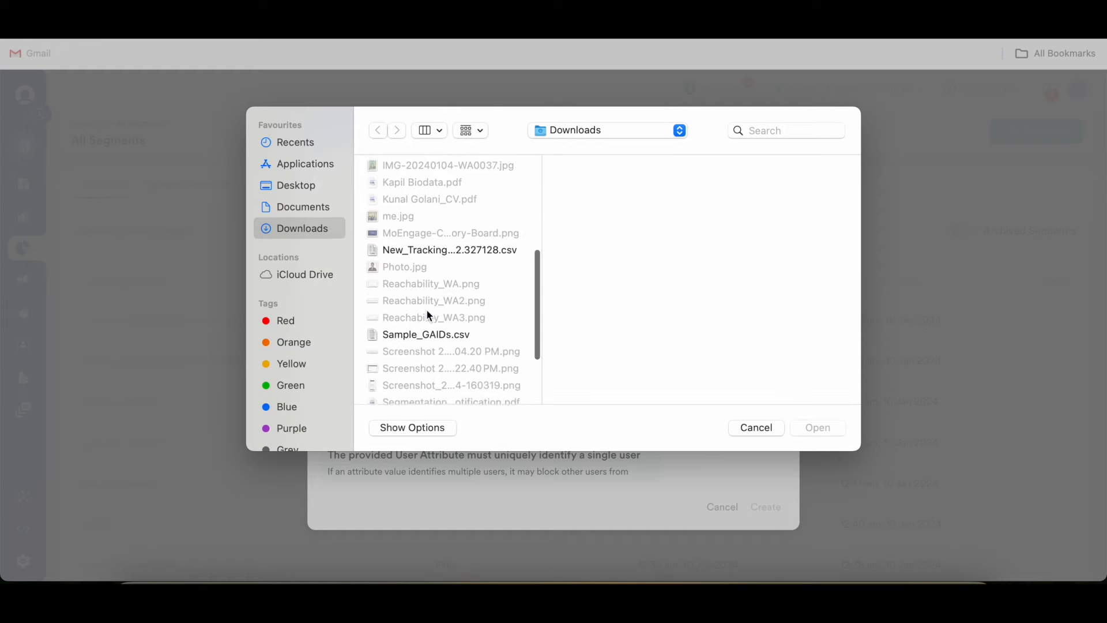
pyautogui.scroll(-3, 426, 315)
pyautogui.click(426, 315)
pyautogui.click(818, 427)
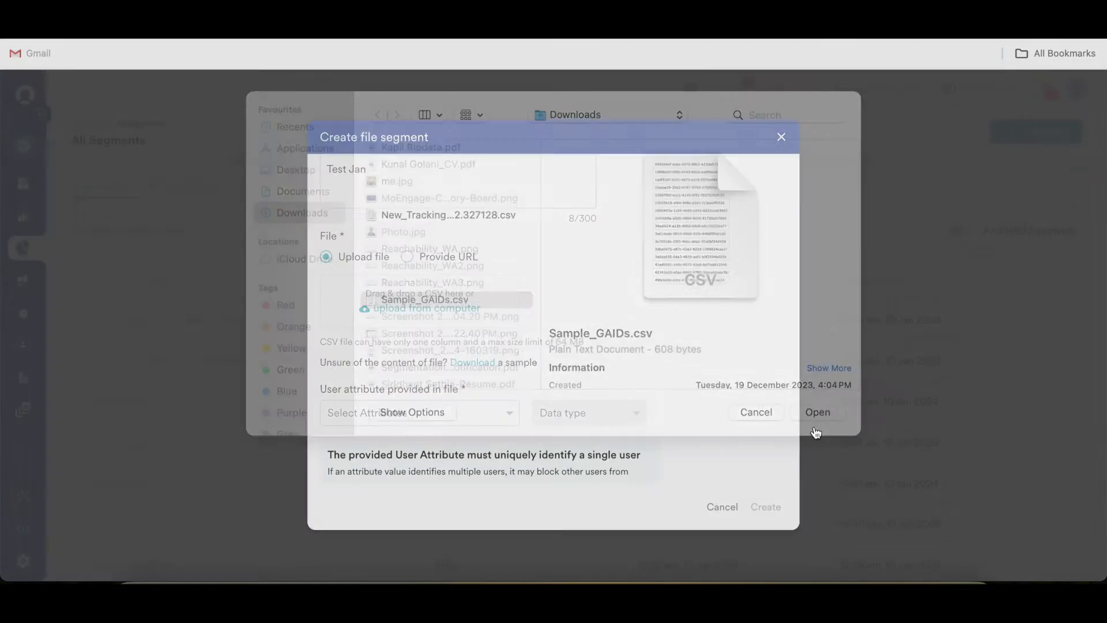
pyautogui.scroll(1, 364, 289)
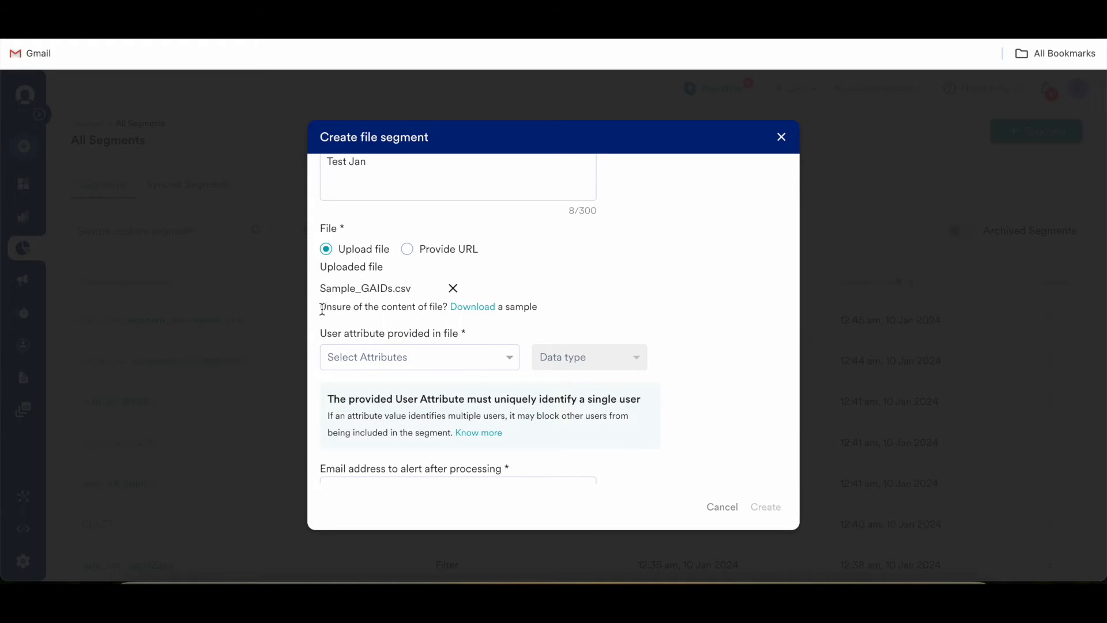
pyautogui.scroll(-1, 363, 318)
# - Choose Email (Standard), data type string, as the file's identifying user attribute
pyautogui.click(364, 319)
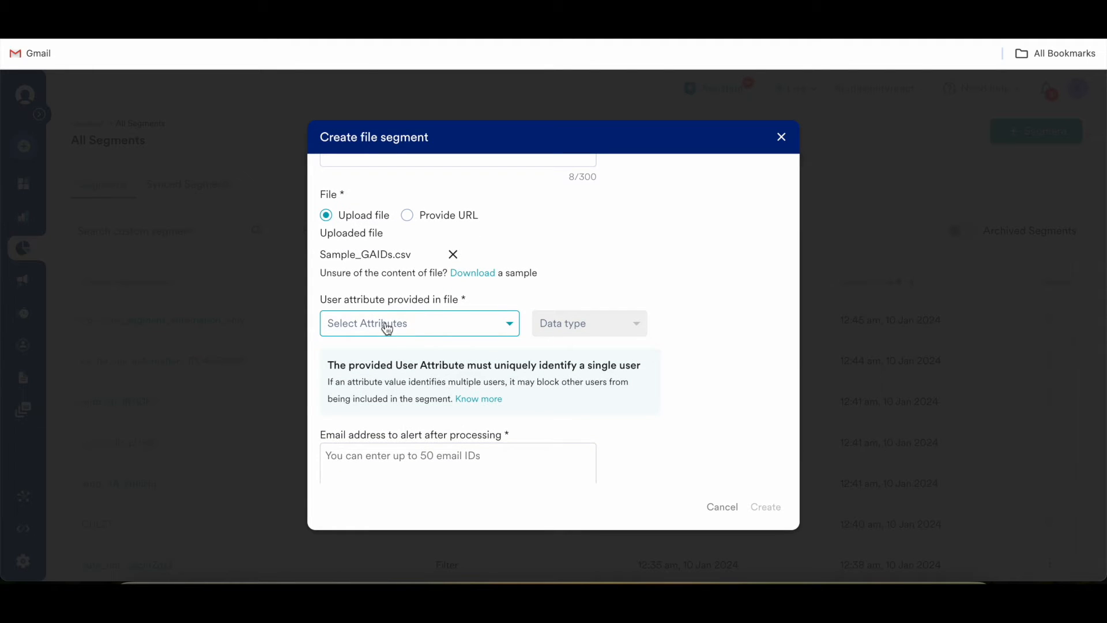
pyautogui.click(386, 326)
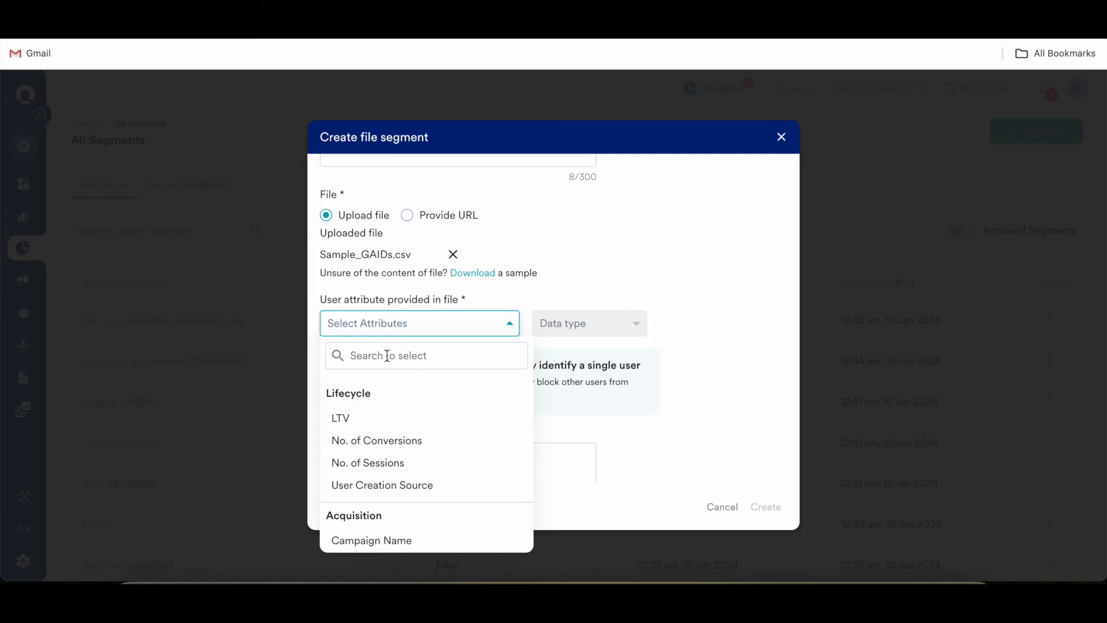
pyautogui.write('email')
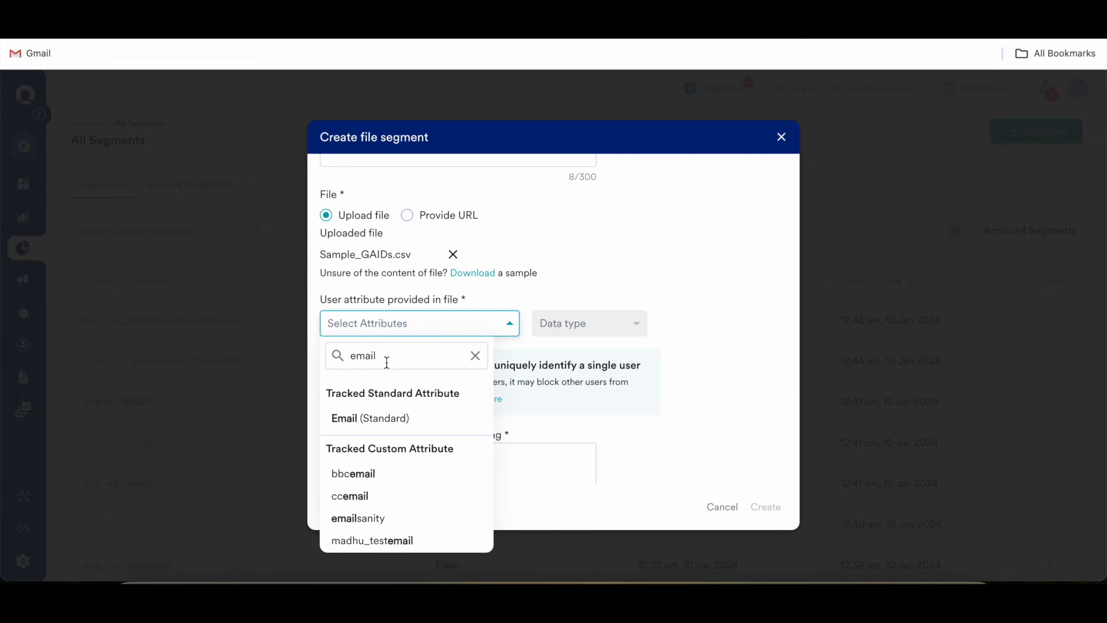
pyautogui.click(370, 418)
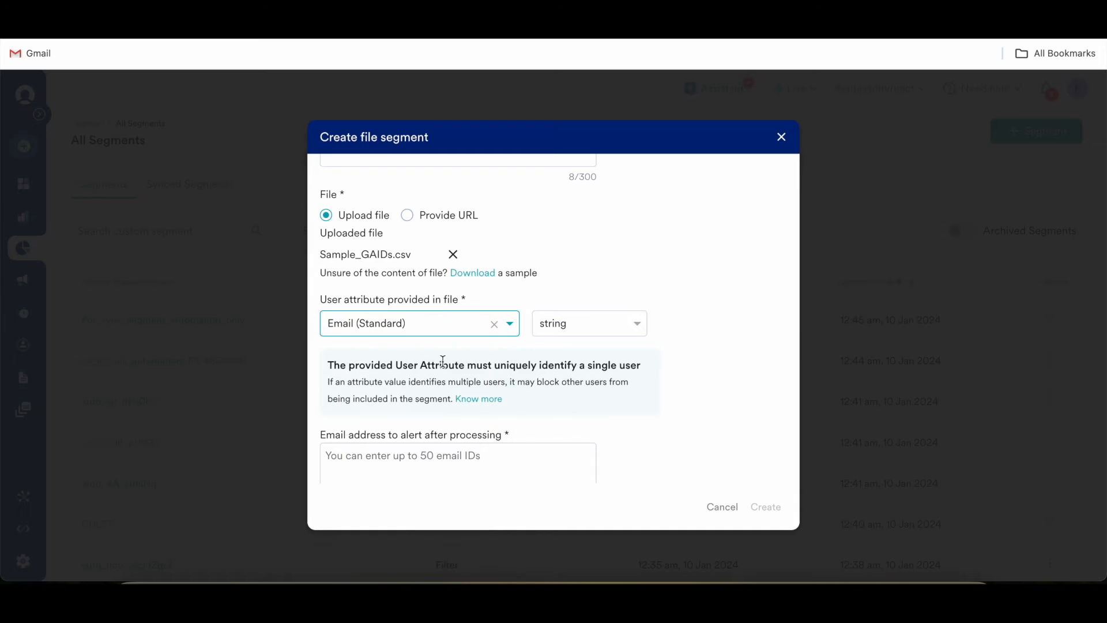
pyautogui.click(379, 329)
pyautogui.scroll(-3, 396, 416)
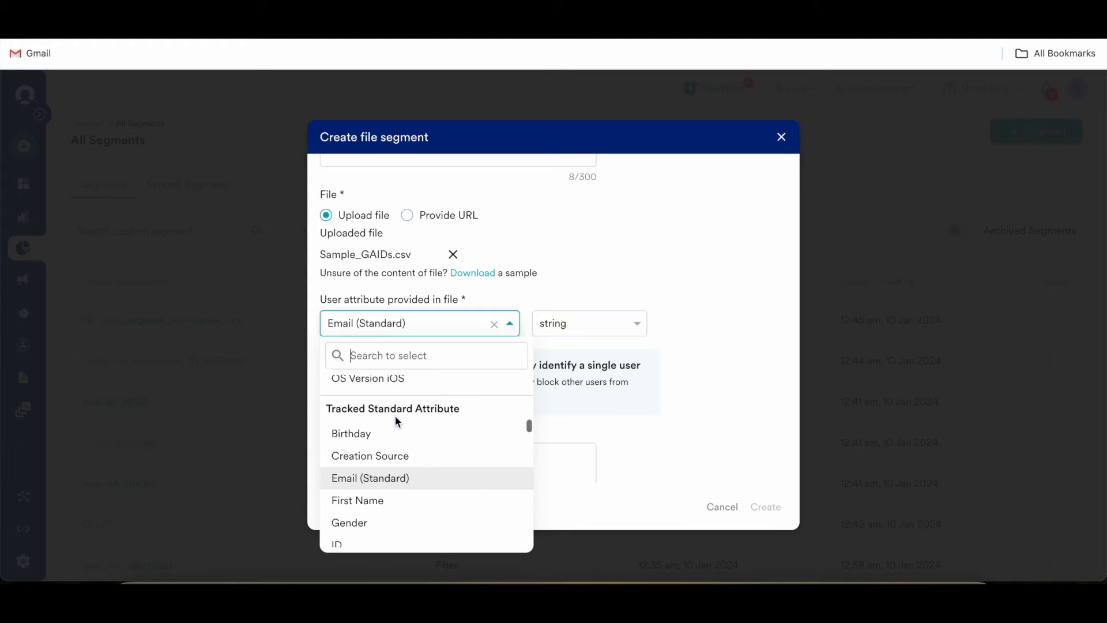
pyautogui.scroll(-1, 395, 417)
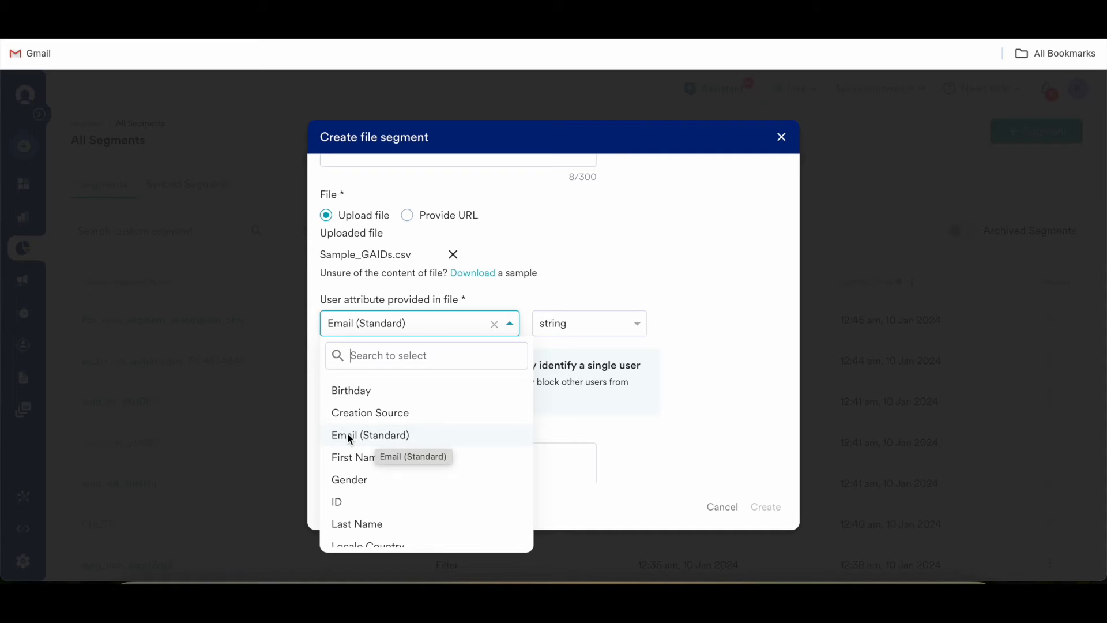
pyautogui.scroll(-2, 357, 452)
pyautogui.scroll(-1, 356, 453)
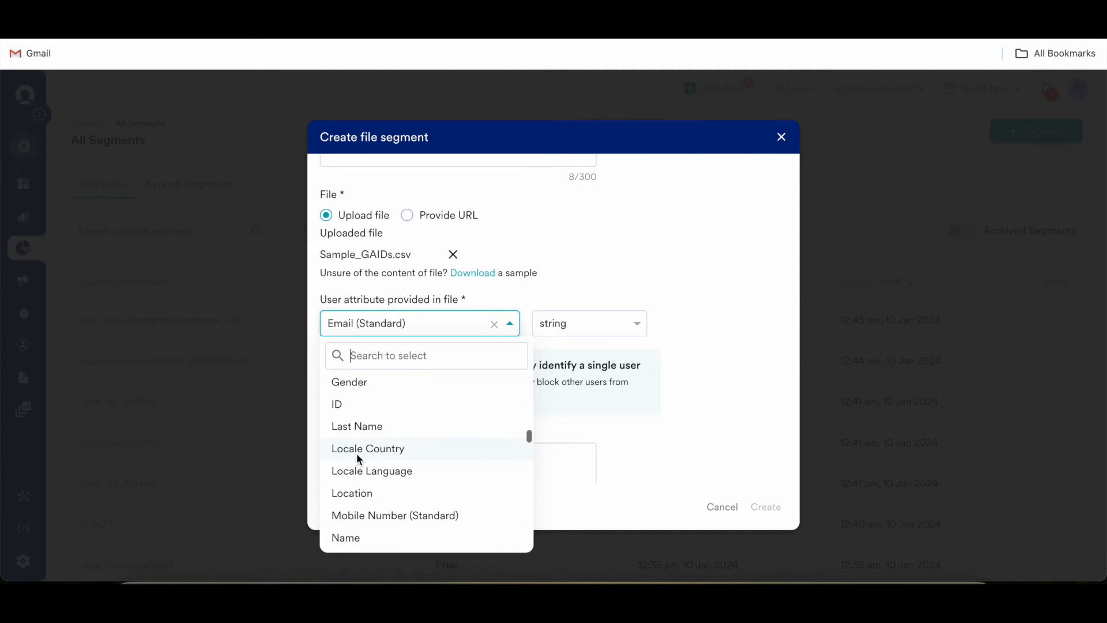
pyautogui.scroll(-1, 357, 452)
pyautogui.scroll(3, 410, 379)
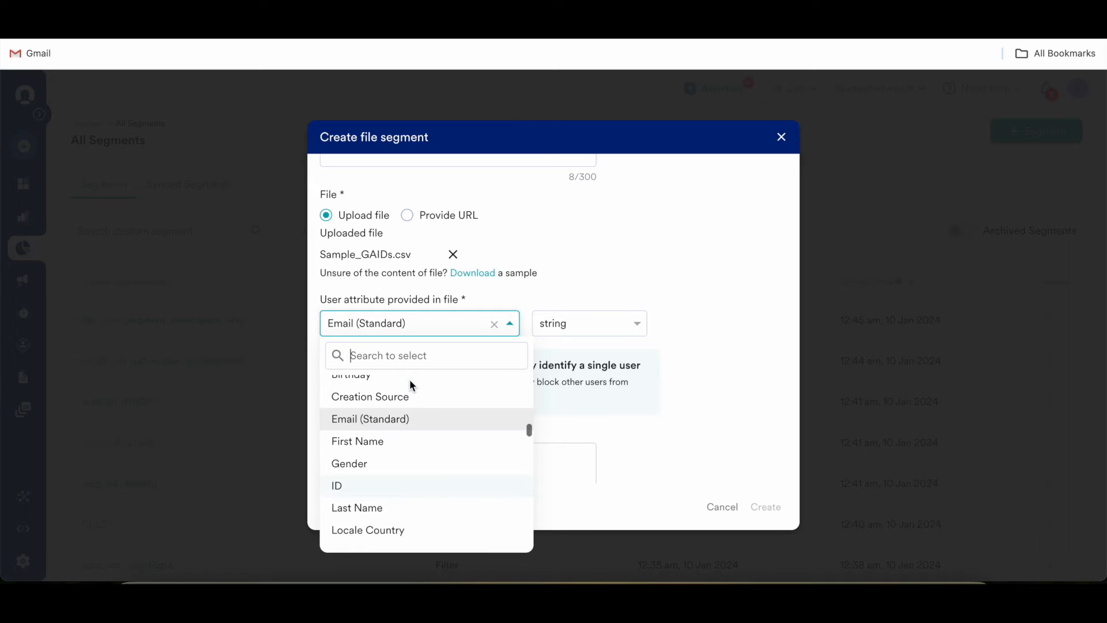
pyautogui.click(399, 417)
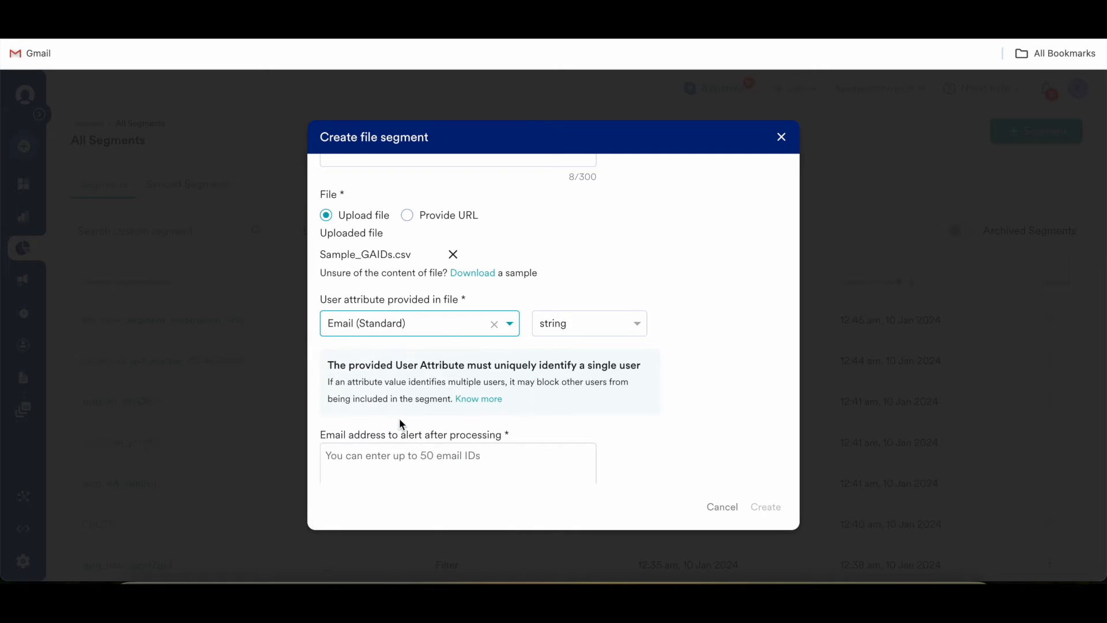
pyautogui.scroll(-1, 399, 381)
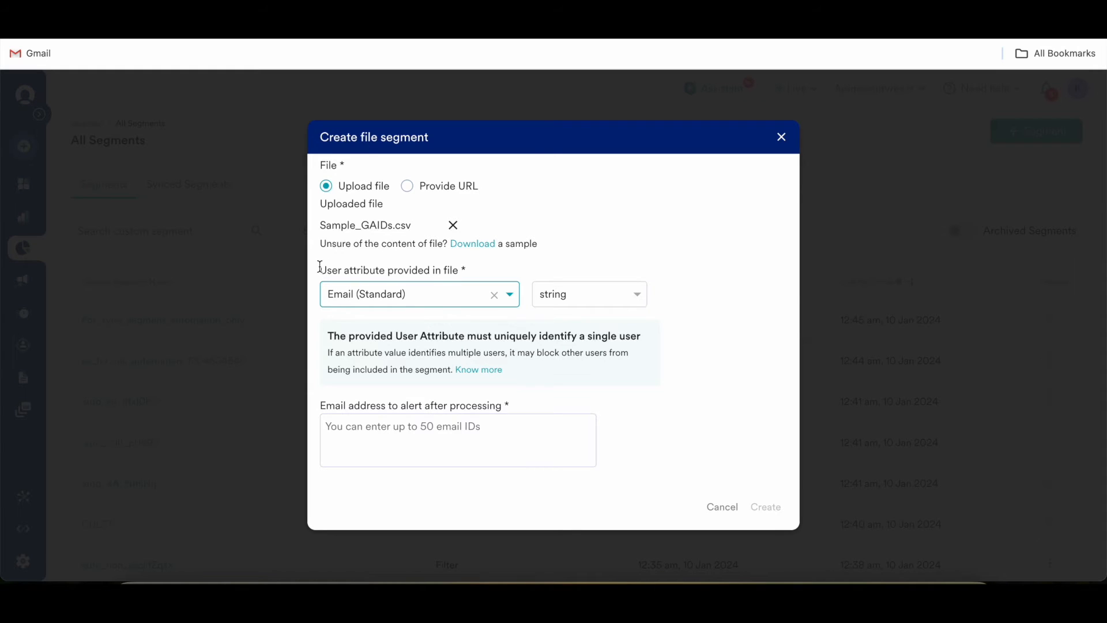
pyautogui.click(358, 450)
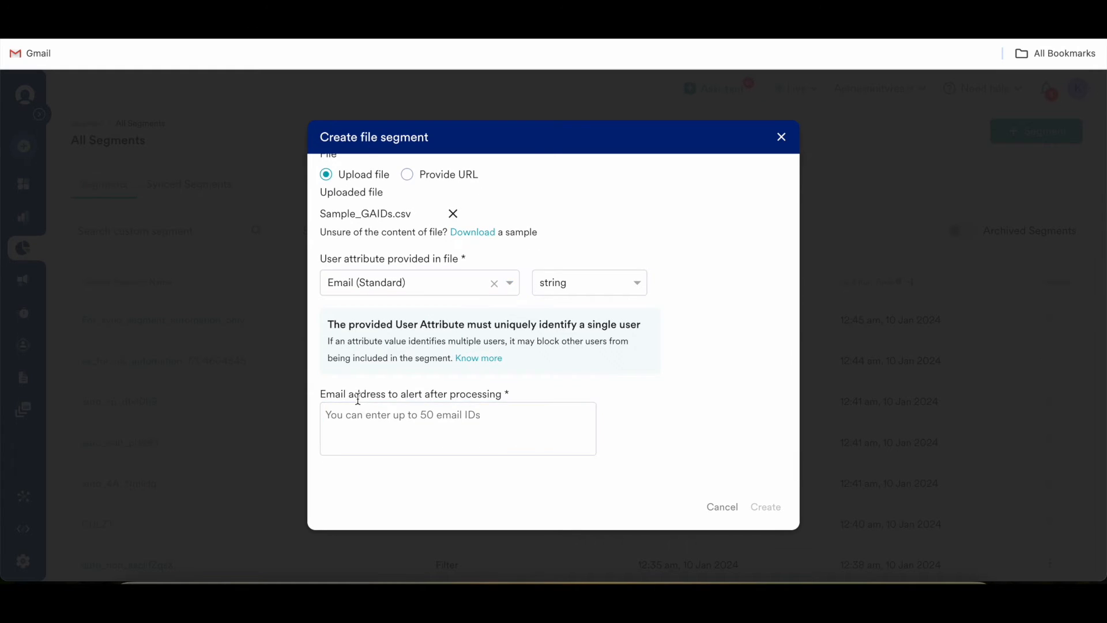
# - Add the suggested email address as the alert recipient after processing
pyautogui.click(364, 418)
pyautogui.write('kapil')
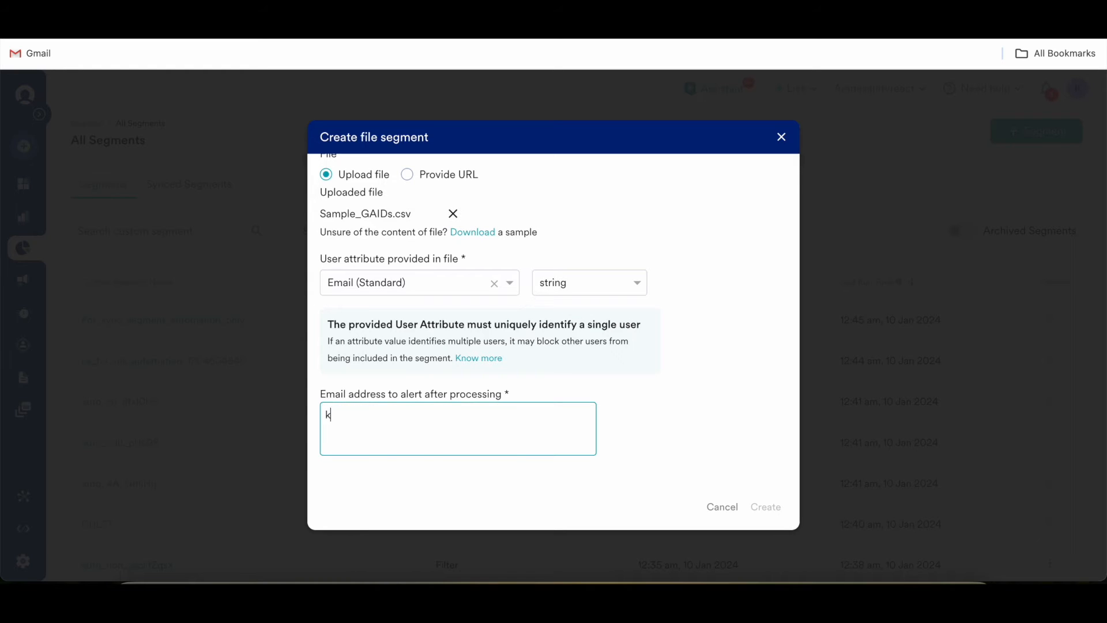
pyautogui.click(380, 447)
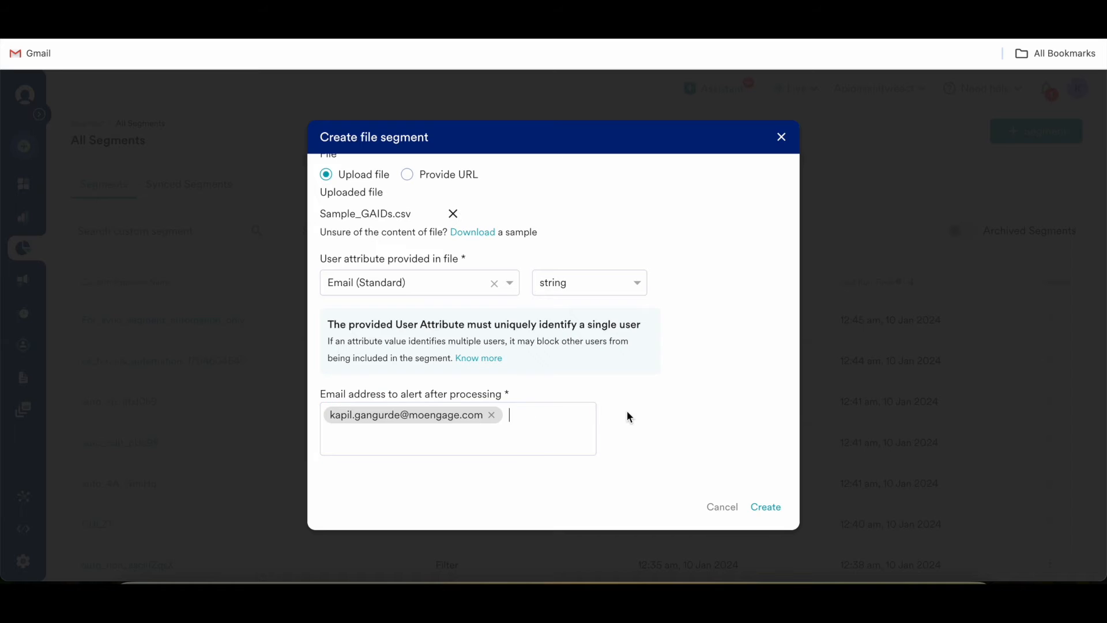
pyautogui.scroll(1, 663, 349)
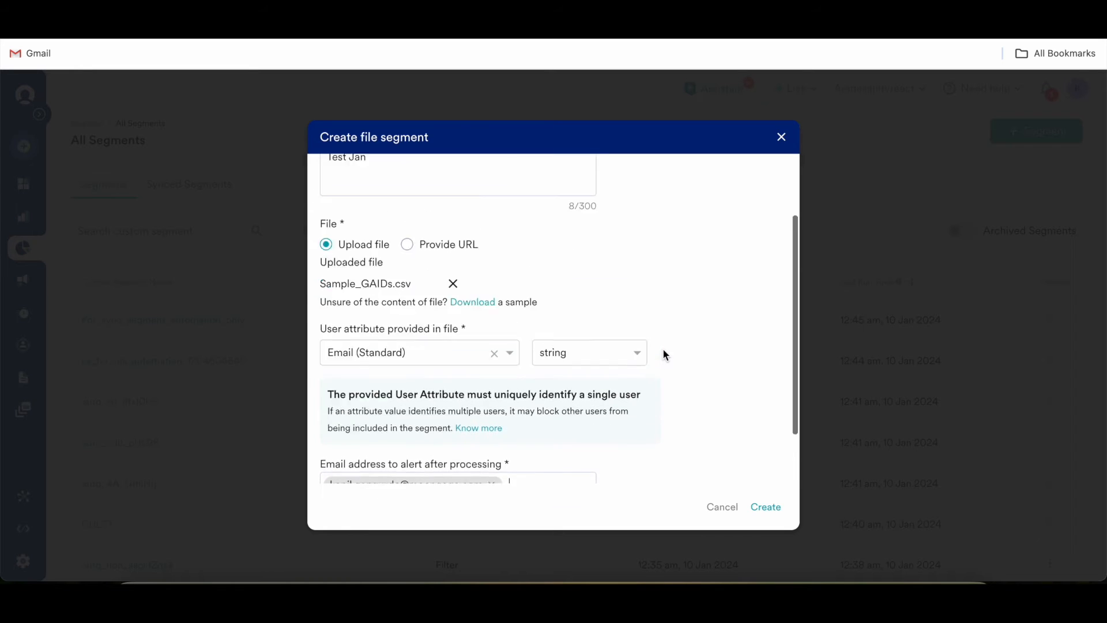
pyautogui.scroll(2, 664, 352)
pyautogui.scroll(-4, 663, 353)
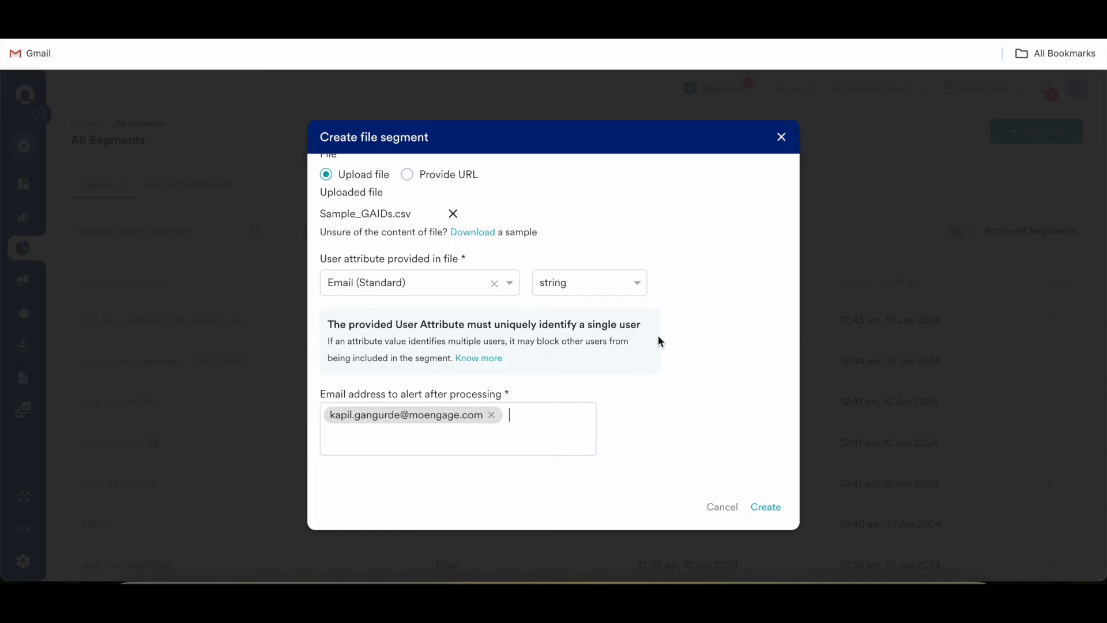
pyautogui.scroll(3, 659, 335)
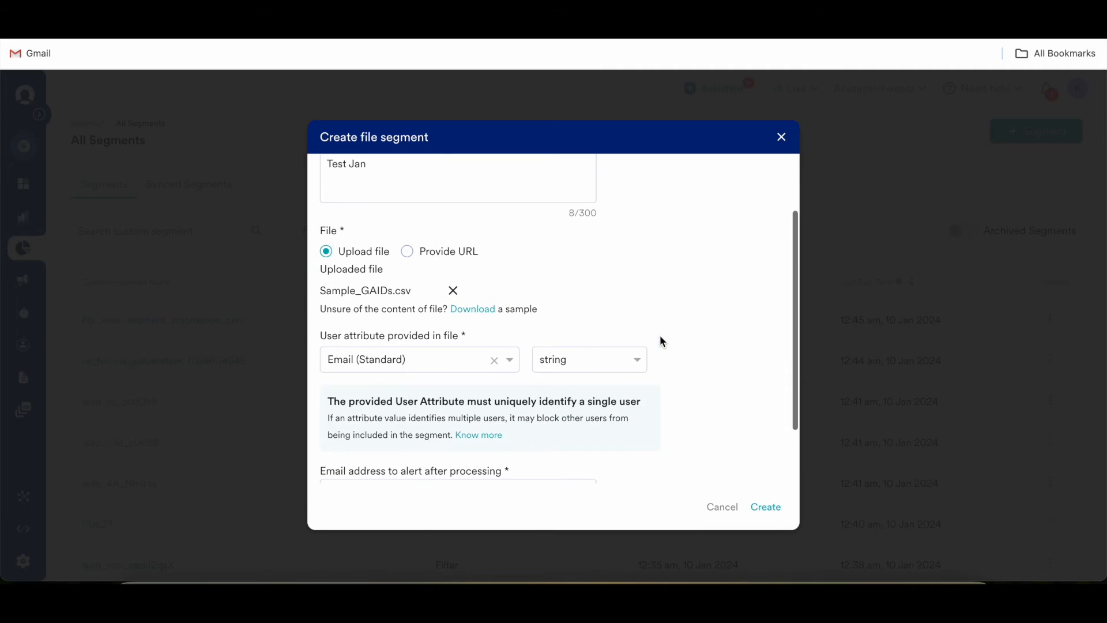
pyautogui.scroll(2, 660, 335)
pyautogui.scroll(-1, 361, 361)
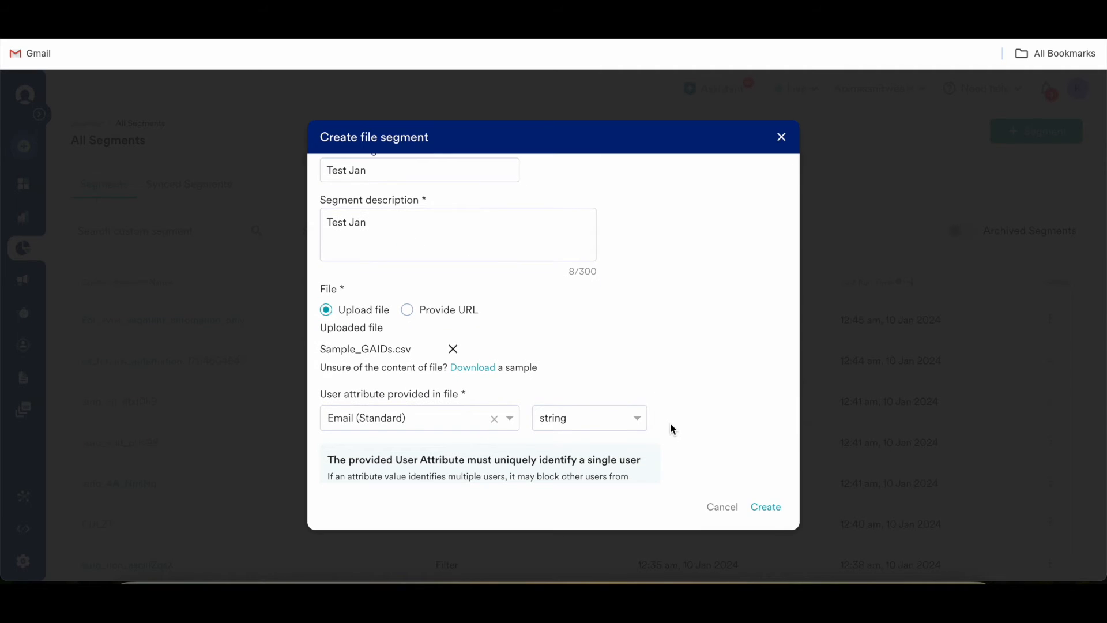
pyautogui.scroll(-2, 670, 424)
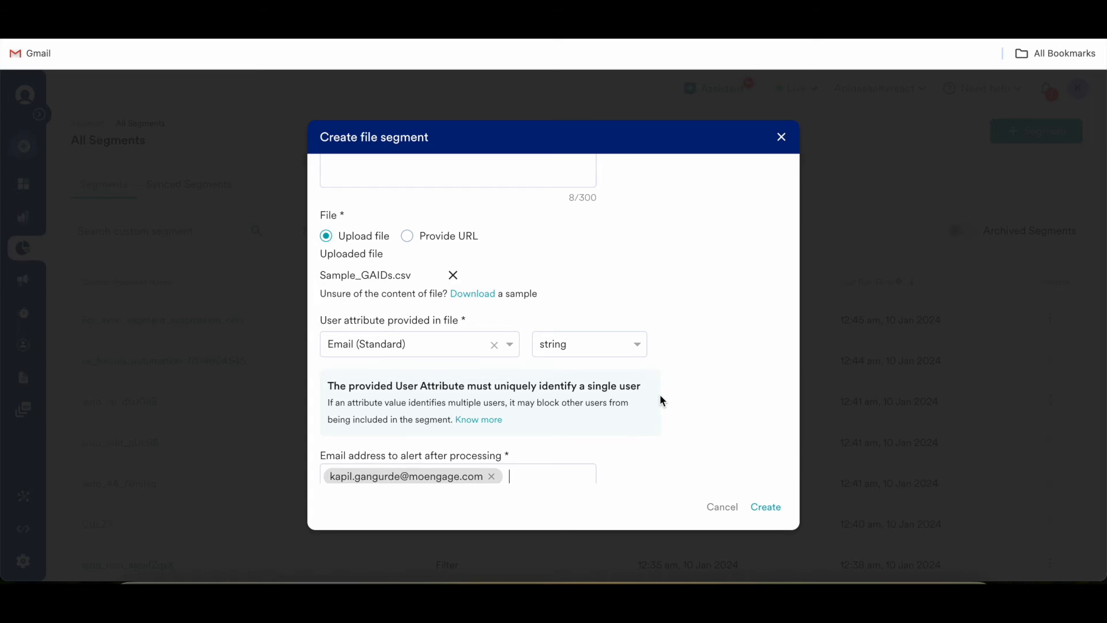
pyautogui.scroll(-1, 660, 400)
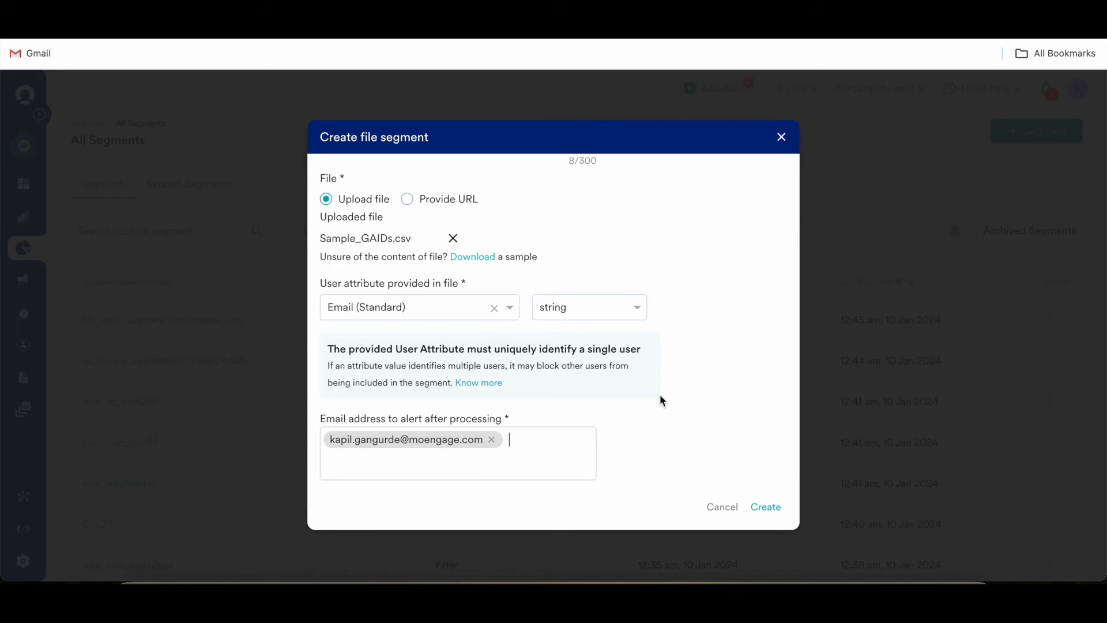
pyautogui.scroll(2, 659, 400)
pyautogui.scroll(1, 659, 400)
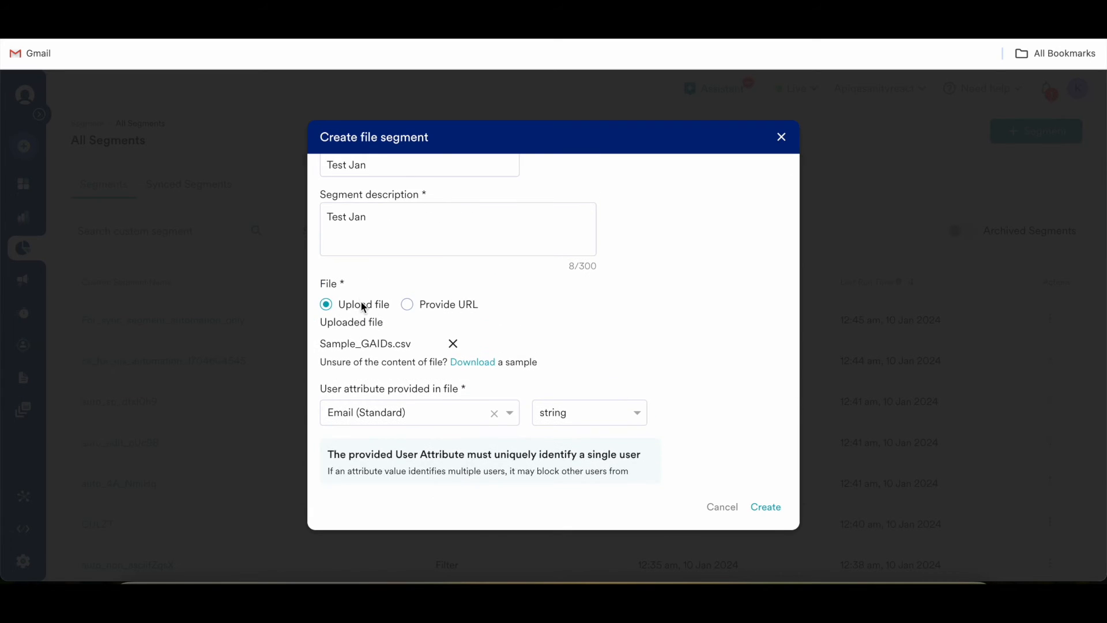
pyautogui.scroll(-3, 689, 385)
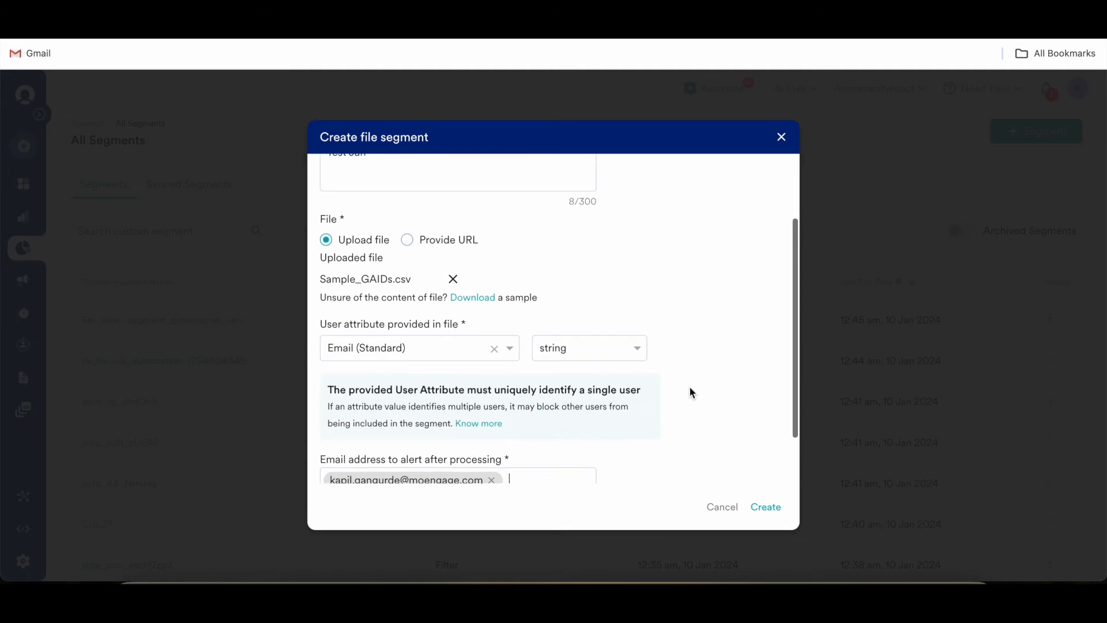
pyautogui.scroll(-1, 689, 386)
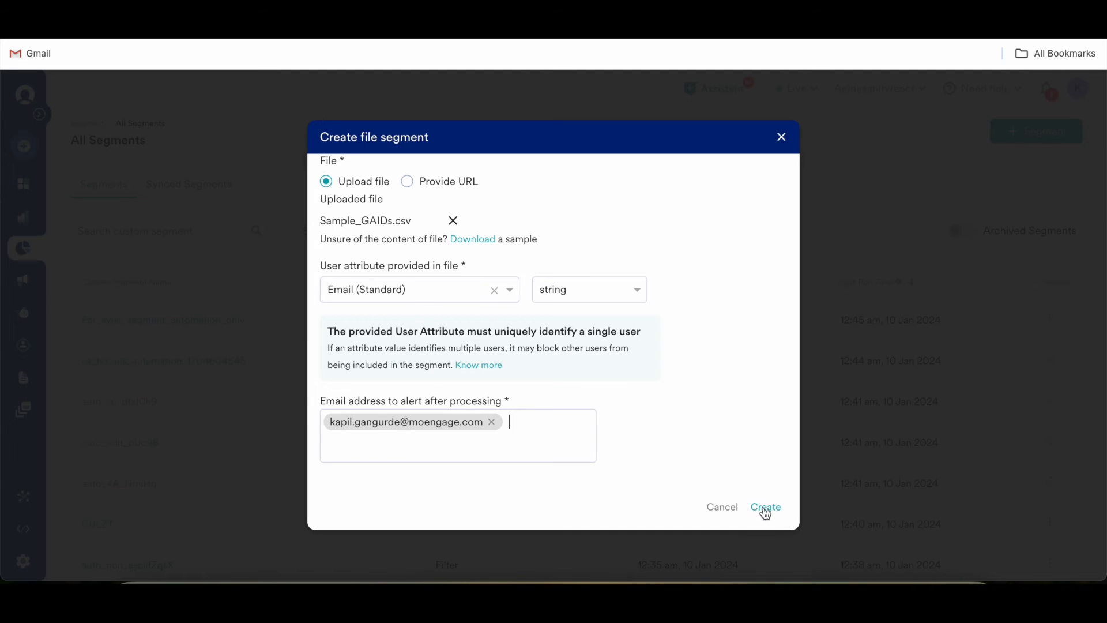
pyautogui.scroll(5, 671, 345)
# - Return to the custom segment name field to correct it after the create attempt
pyautogui.click(419, 192)
# - Rename the segment to 'Test Ja2', set description 'Test Jan2', and create it
pyautogui.press('BackSpace')
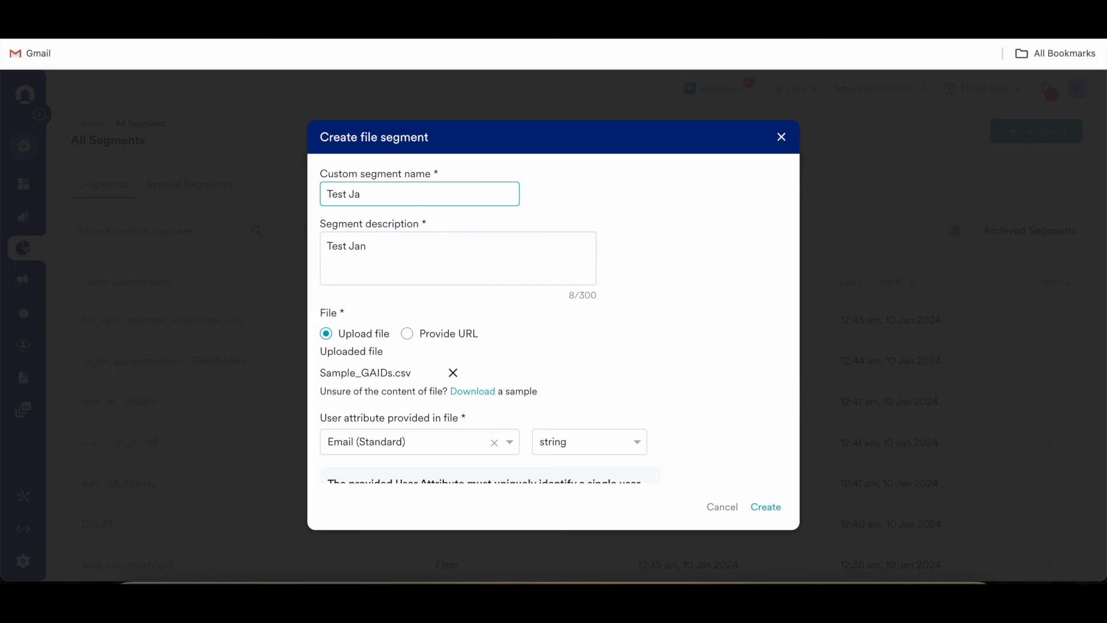
pyautogui.write('2')
pyautogui.click(417, 245)
pyautogui.write('2')
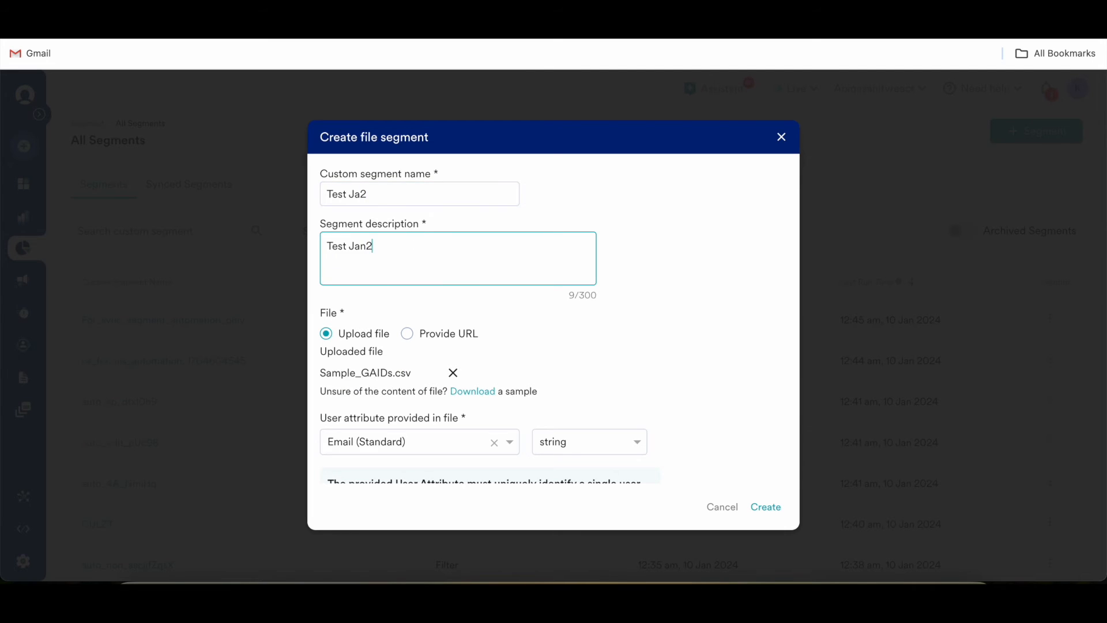
pyautogui.scroll(-5, 648, 394)
pyautogui.scroll(-5, 648, 393)
pyautogui.click(766, 511)
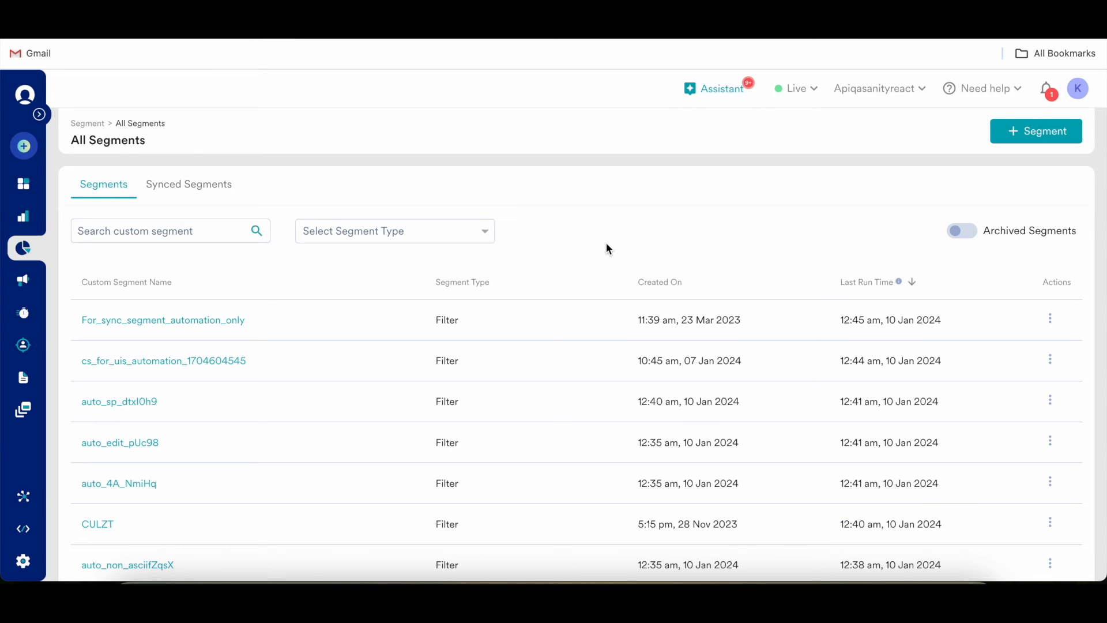
pyautogui.click(412, 241)
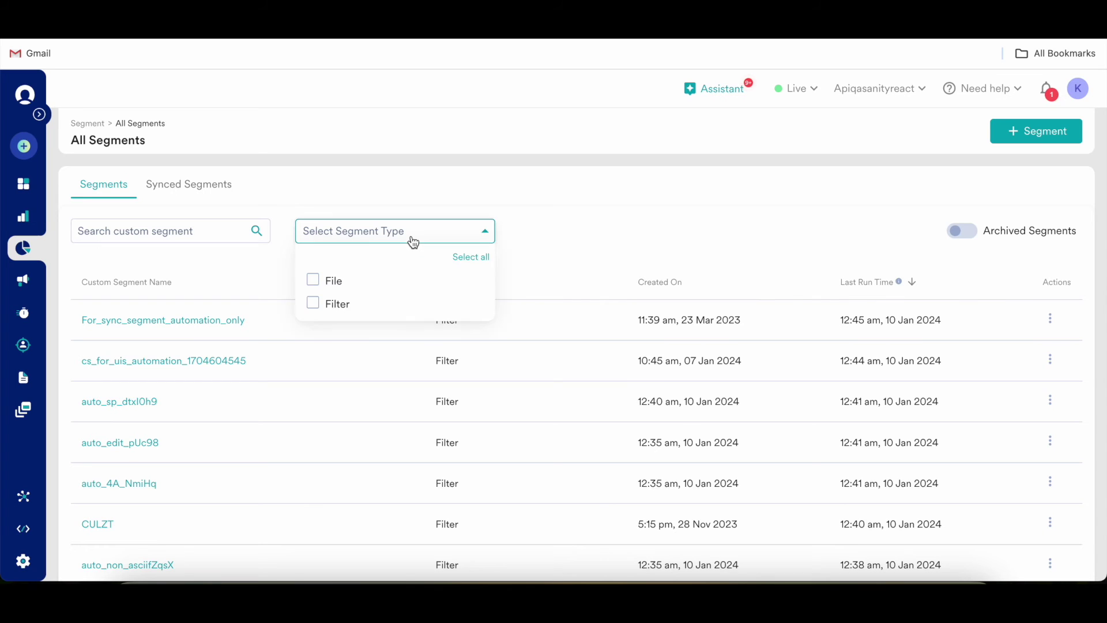
pyautogui.click(313, 282)
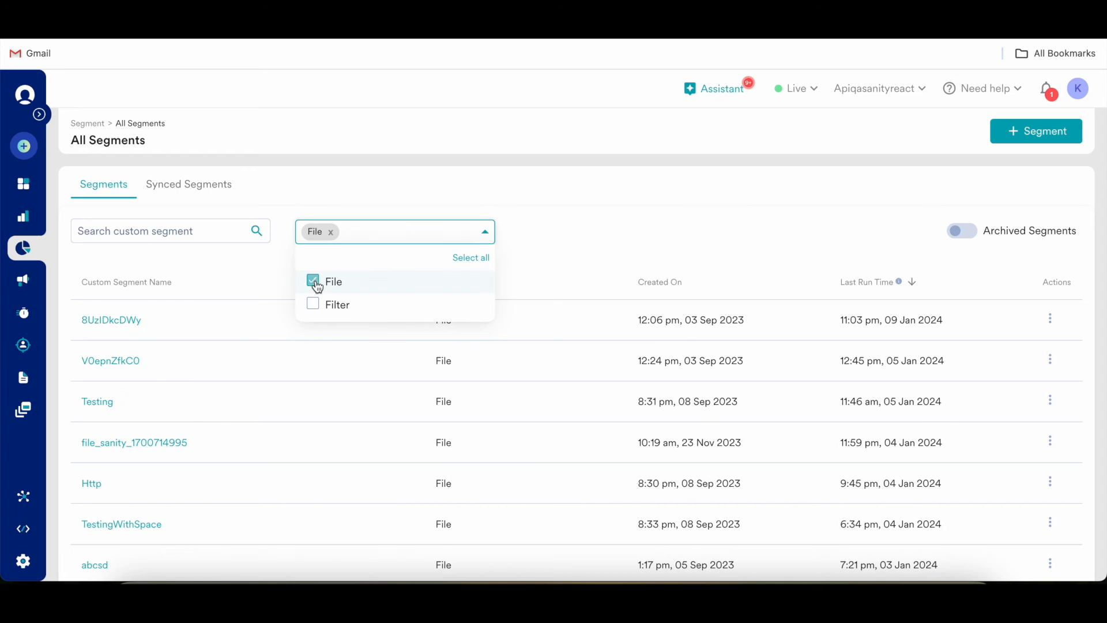
pyautogui.click(556, 255)
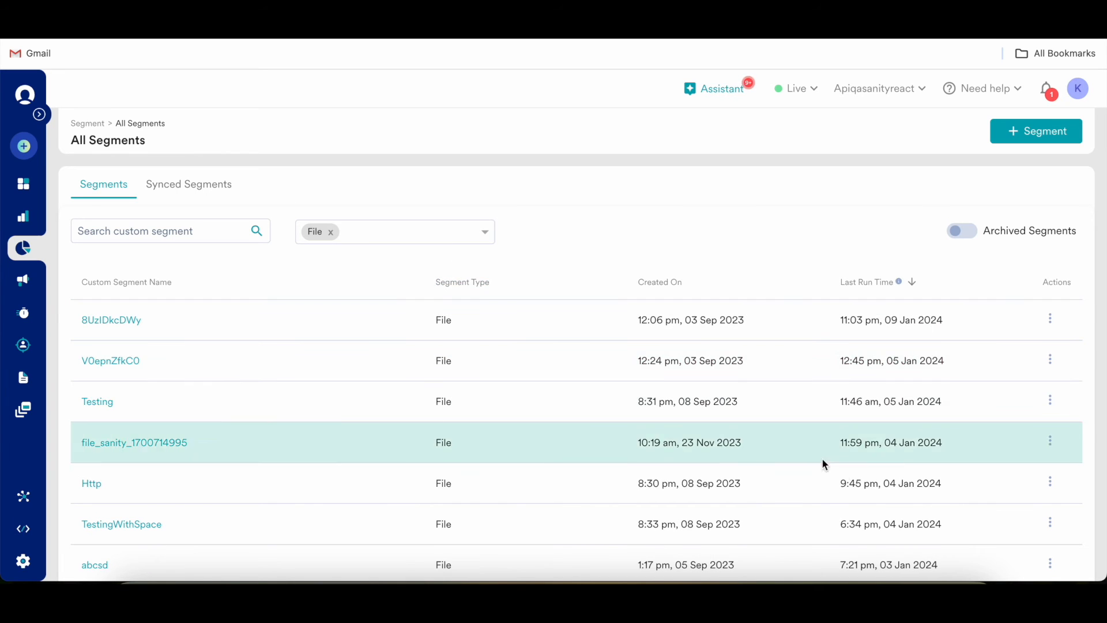
pyautogui.click(1050, 442)
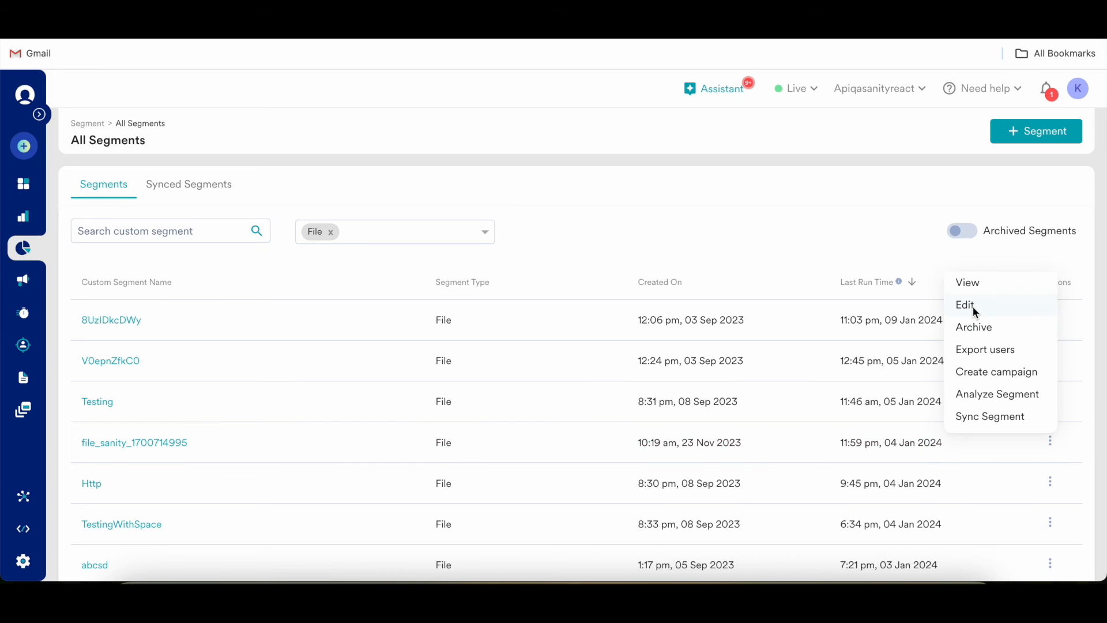
pyautogui.click(974, 307)
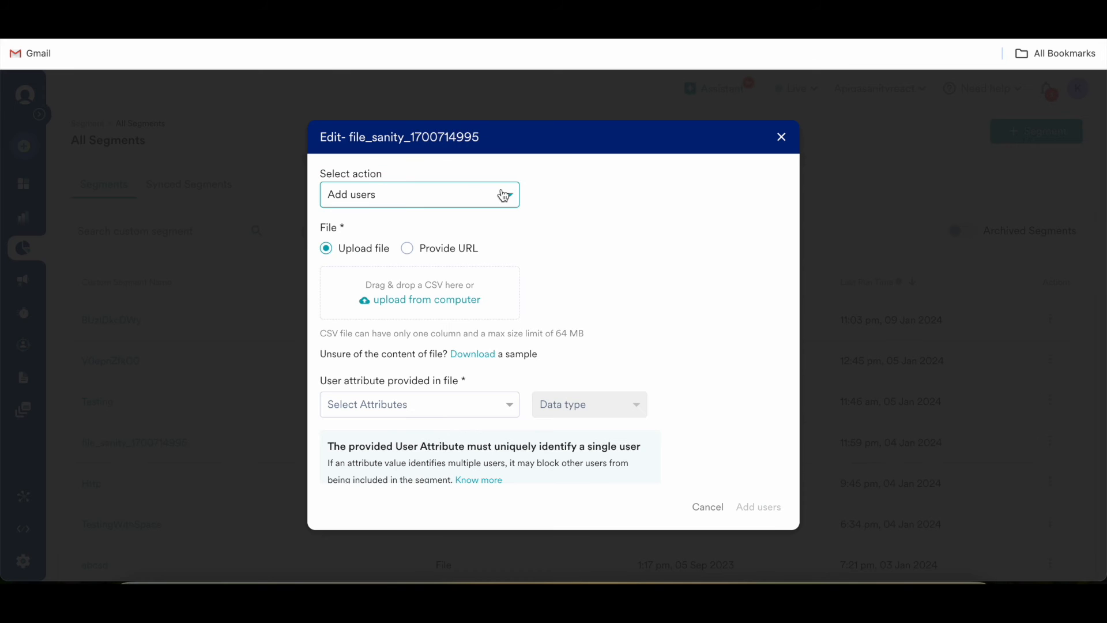
pyautogui.click(403, 193)
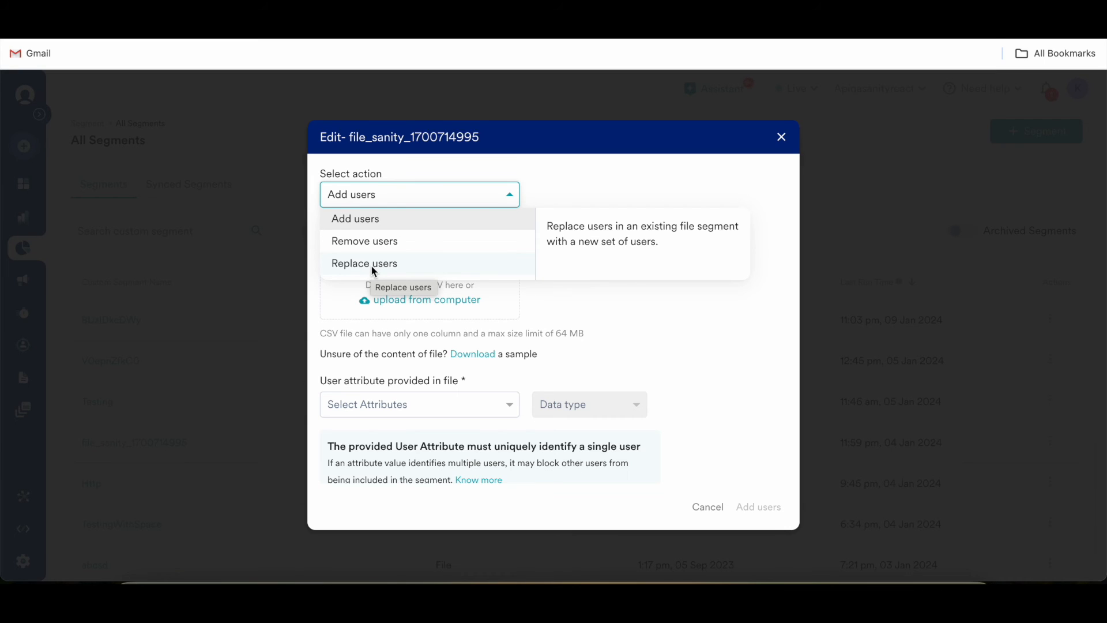
pyautogui.click(599, 311)
pyautogui.click(394, 201)
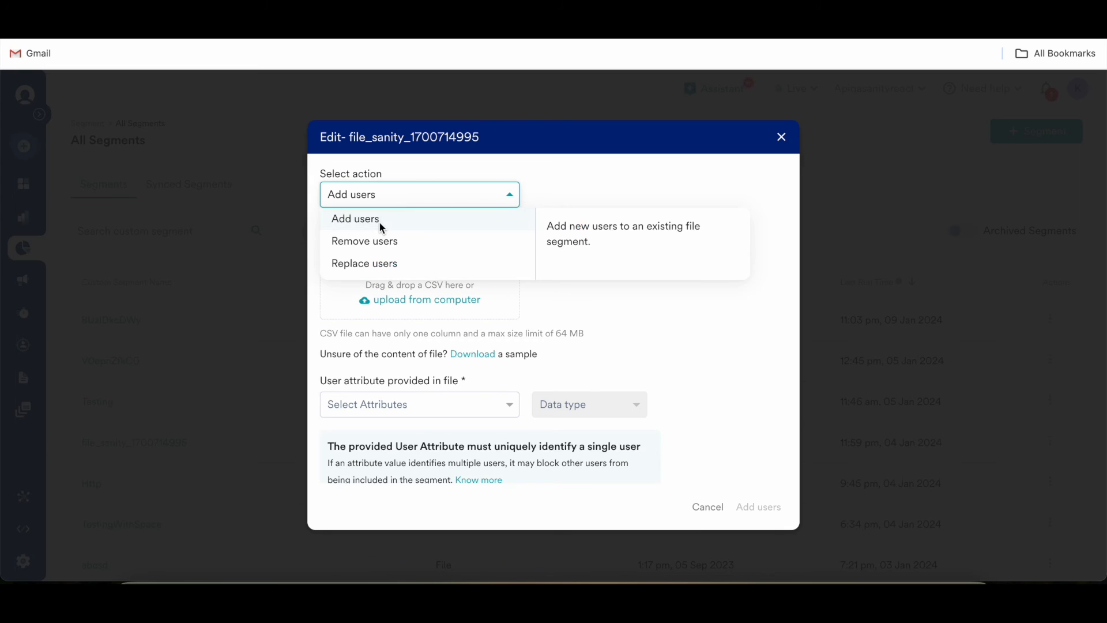
pyautogui.click(379, 222)
pyautogui.scroll(-1, 562, 275)
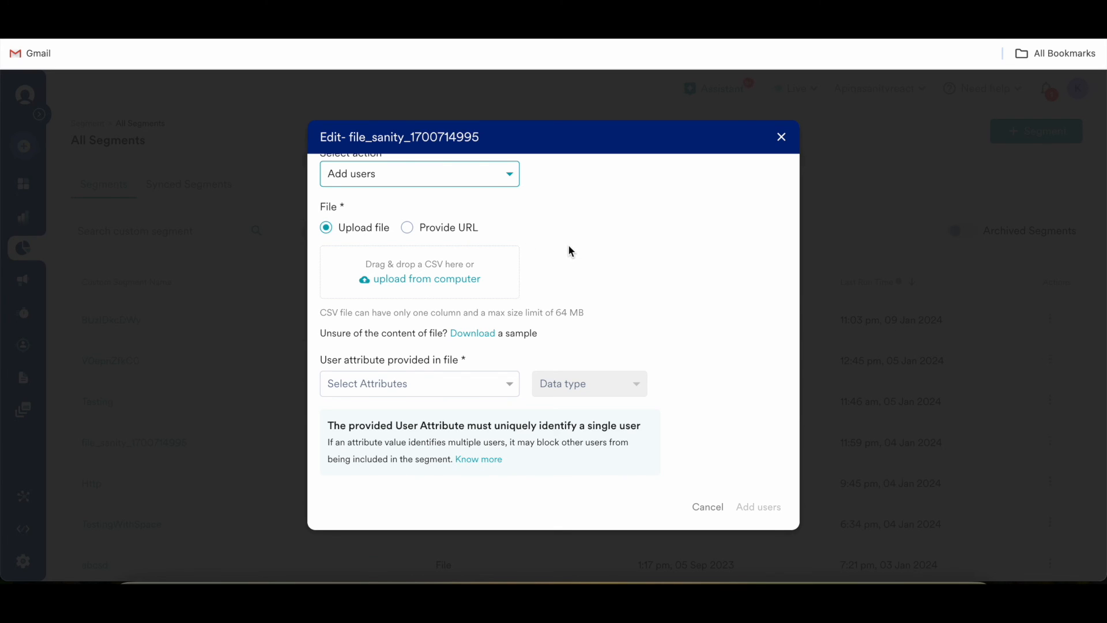
# - Cancel the computer upload and choose Provide URL as the users file source
pyautogui.click(411, 278)
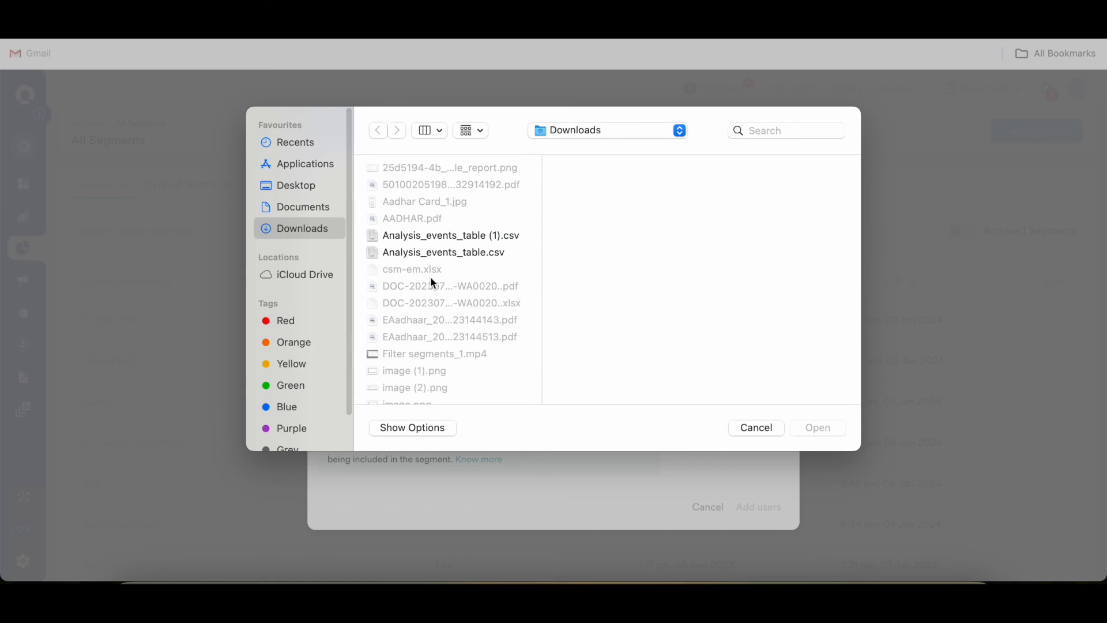
pyautogui.press('Escape')
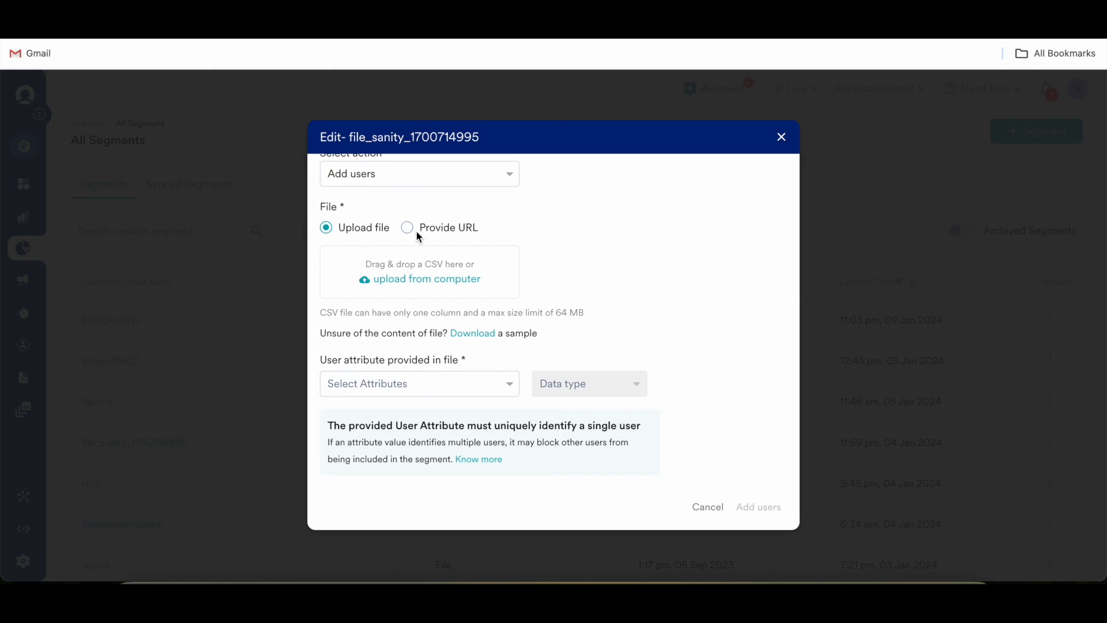
pyautogui.click(407, 227)
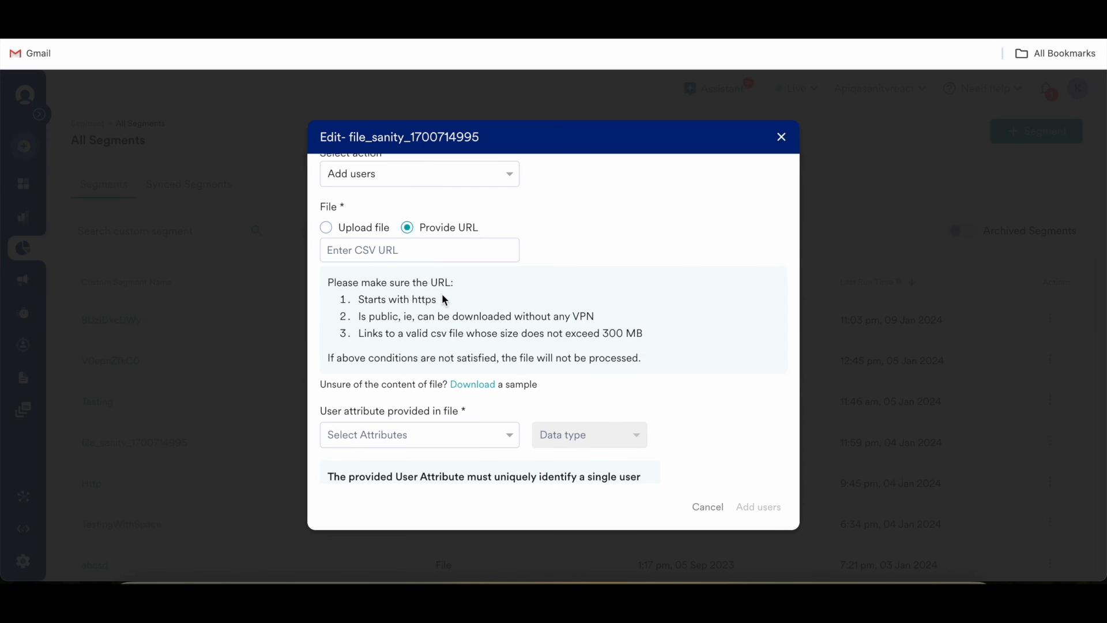
pyautogui.scroll(-1, 346, 294)
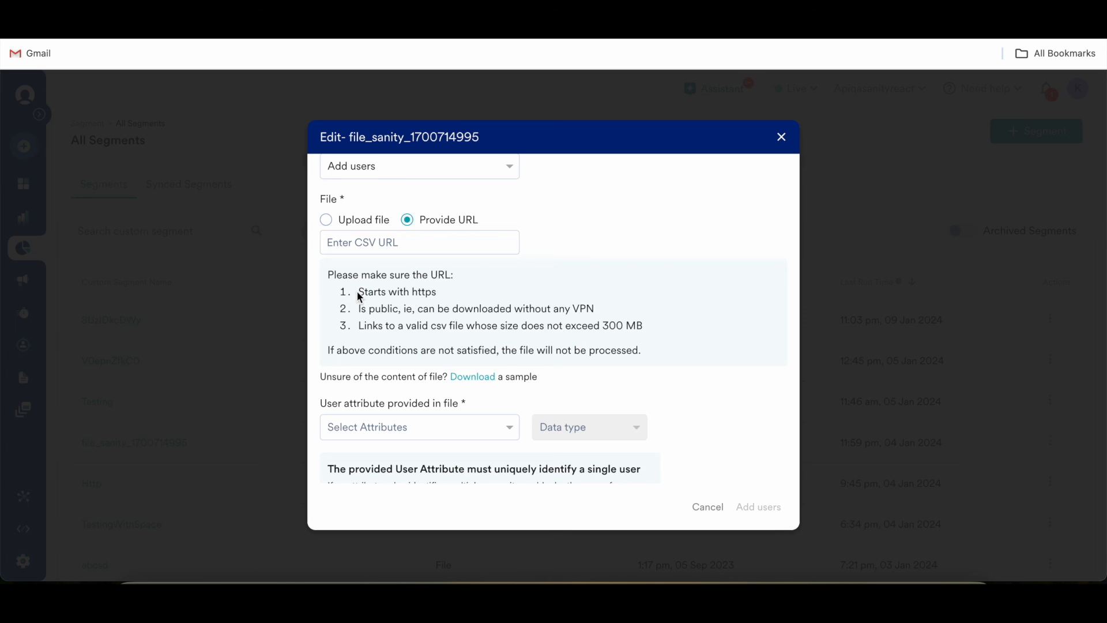
pyautogui.scroll(-2, 488, 312)
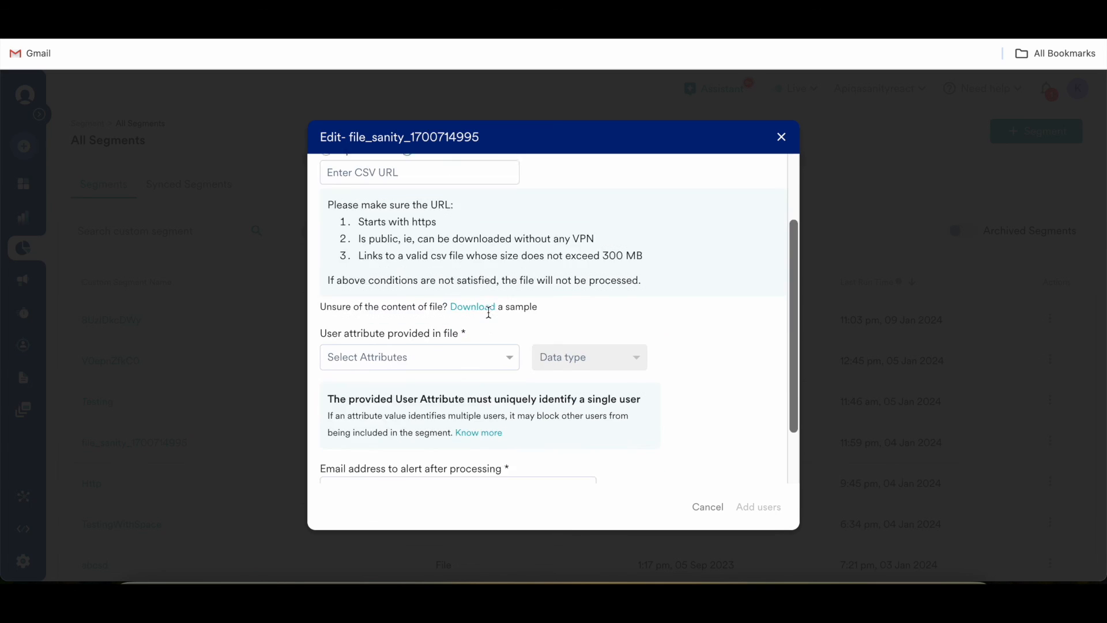
pyautogui.scroll(-2, 489, 312)
pyautogui.scroll(-1, 468, 314)
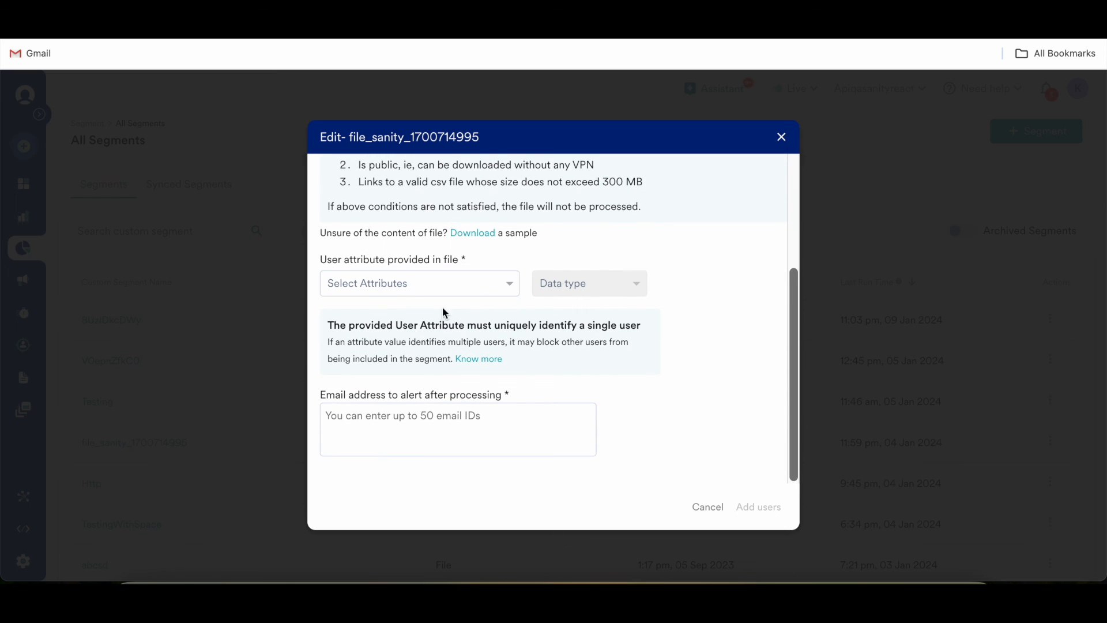
# - Set the user attribute to Email (Standard) and add the suggested alert email address
pyautogui.click(394, 289)
pyautogui.write('email')
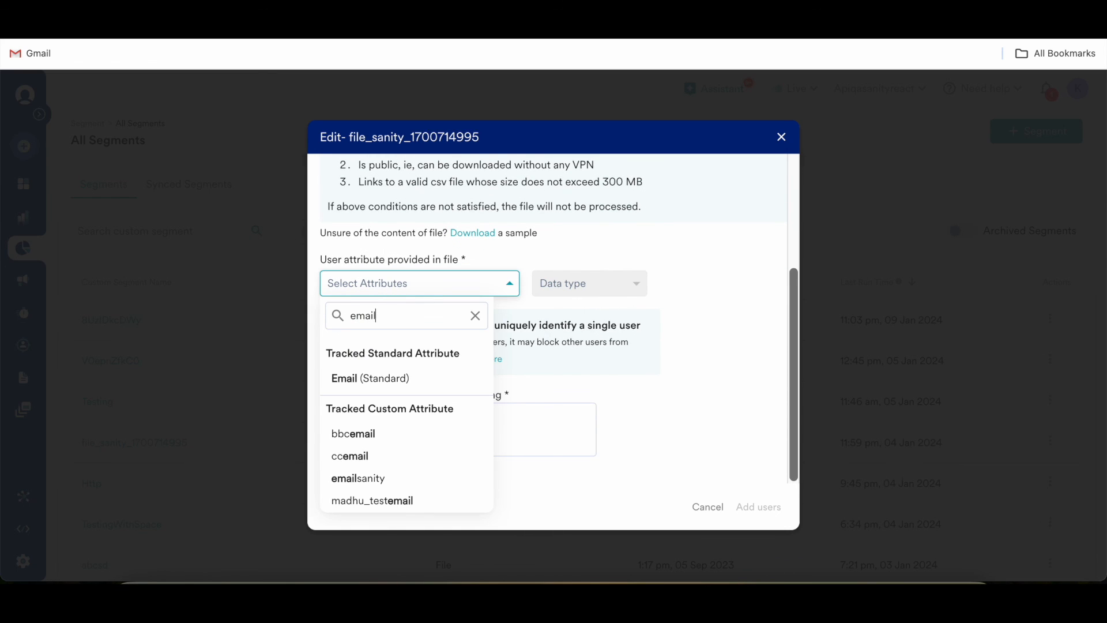
pyautogui.click(375, 380)
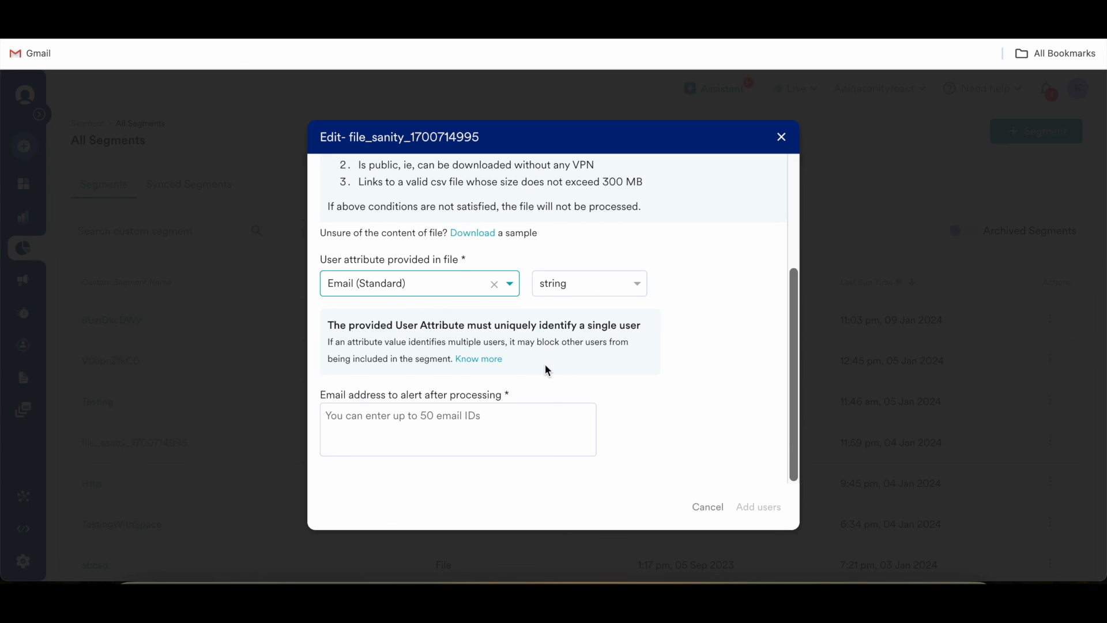
pyautogui.click(455, 416)
pyautogui.write('kap')
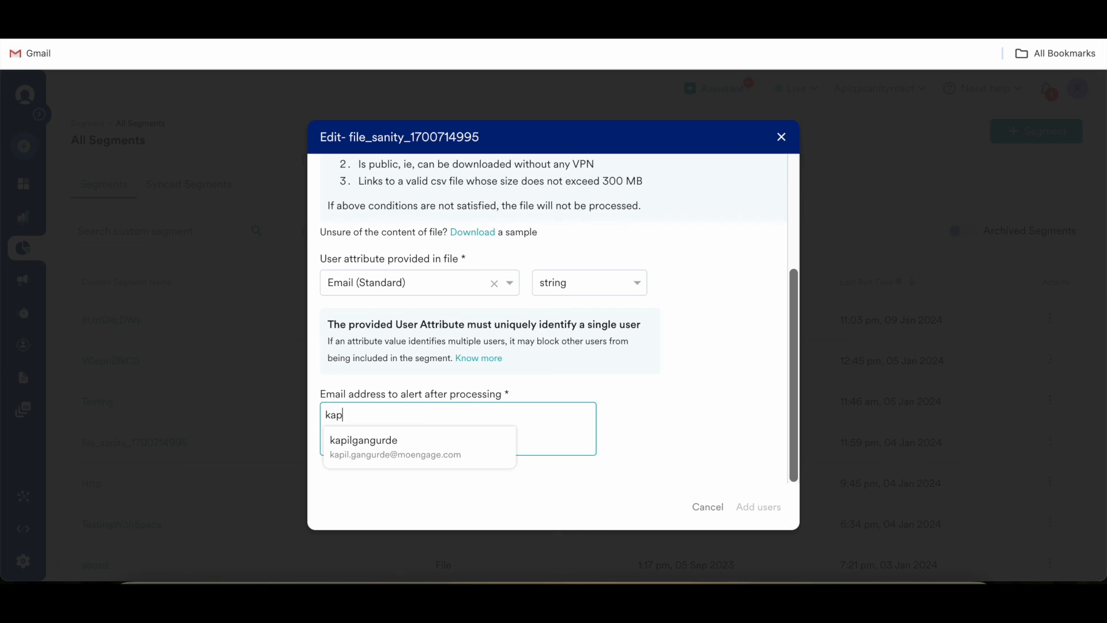
pyautogui.click(381, 459)
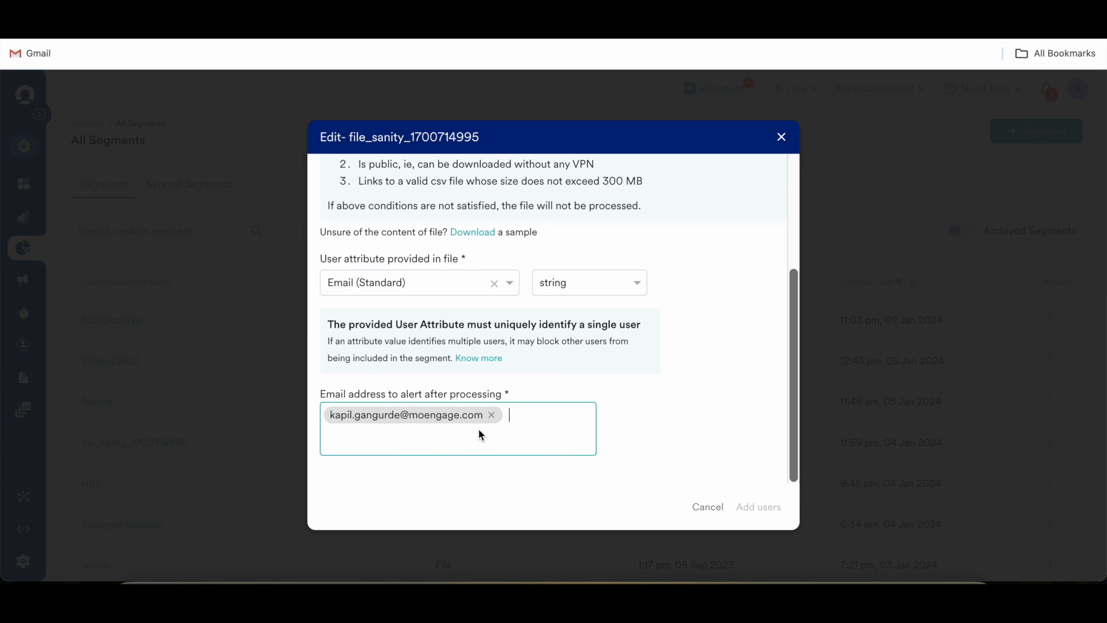
pyautogui.click(608, 418)
pyautogui.scroll(5, 609, 418)
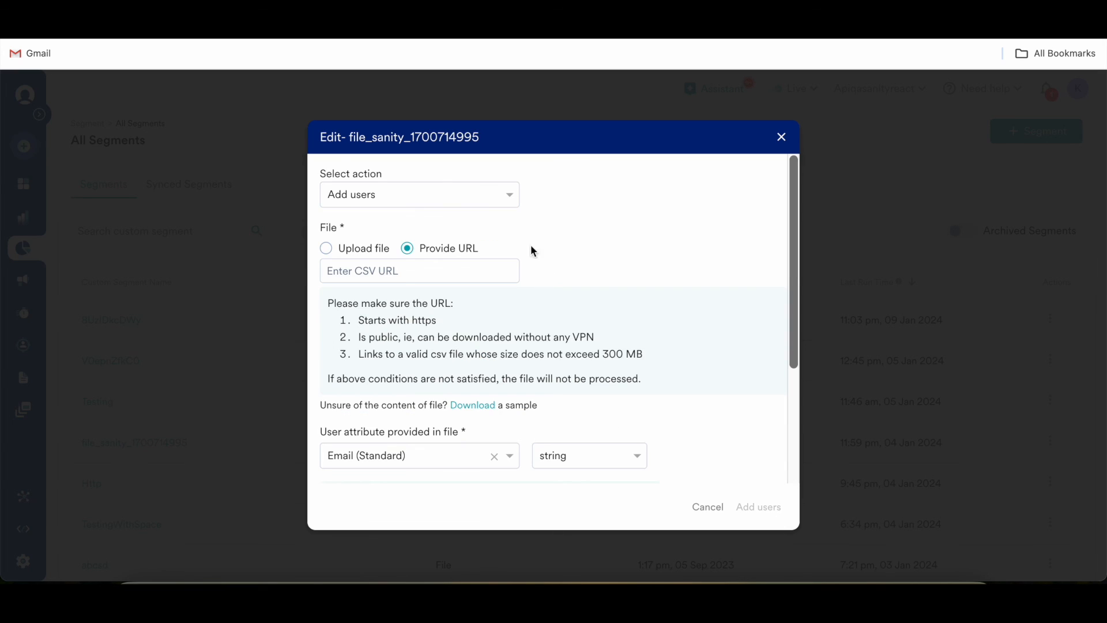
pyautogui.click(441, 193)
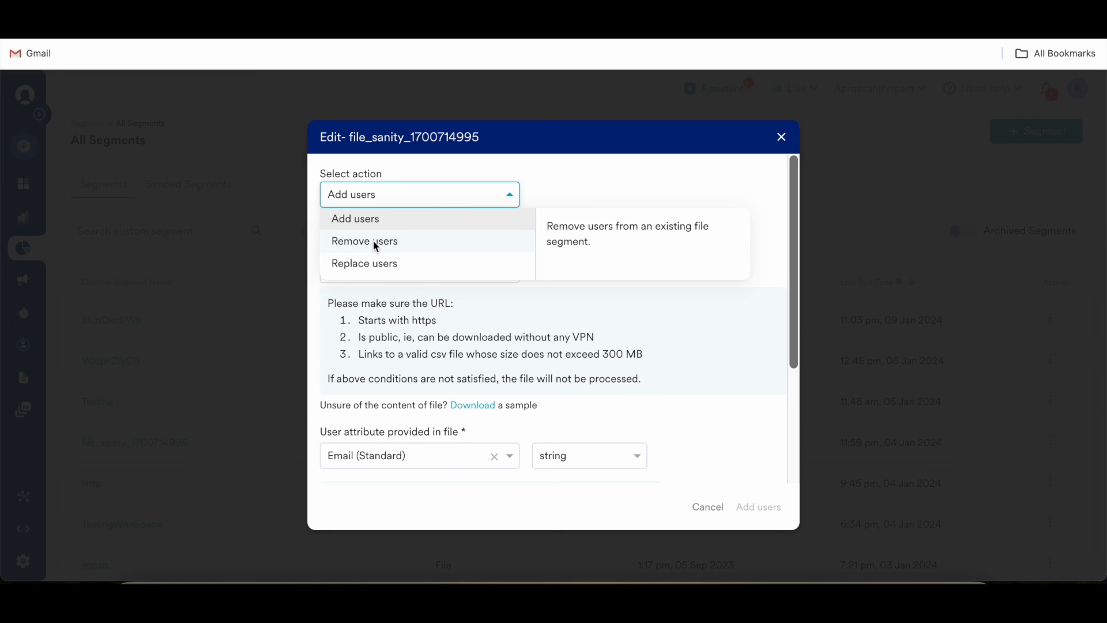
pyautogui.click(691, 193)
pyautogui.click(781, 137)
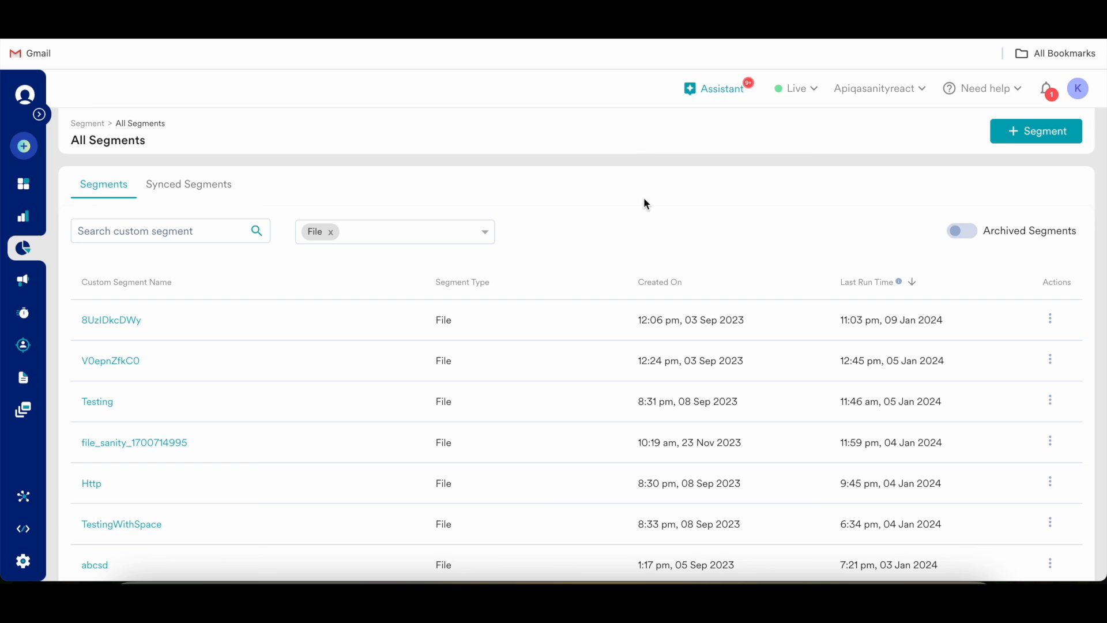